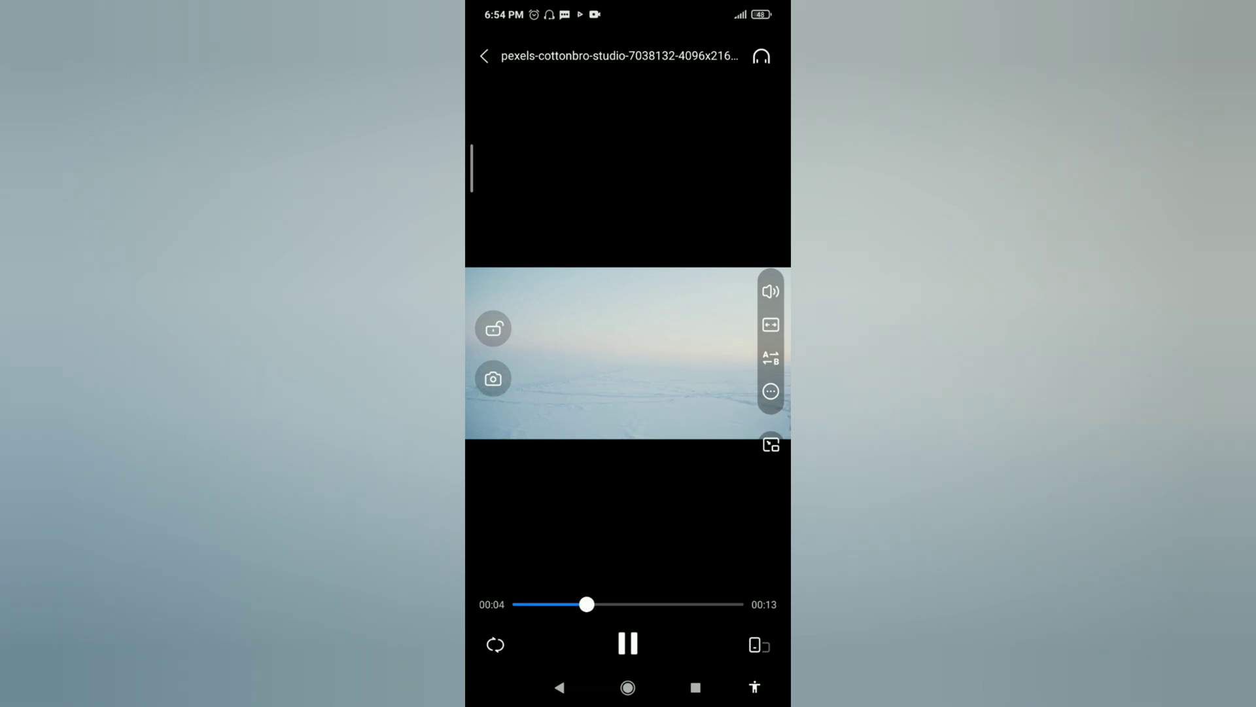
Preview the snow running clip by pausing and resuming its playback
left_click(626, 645)
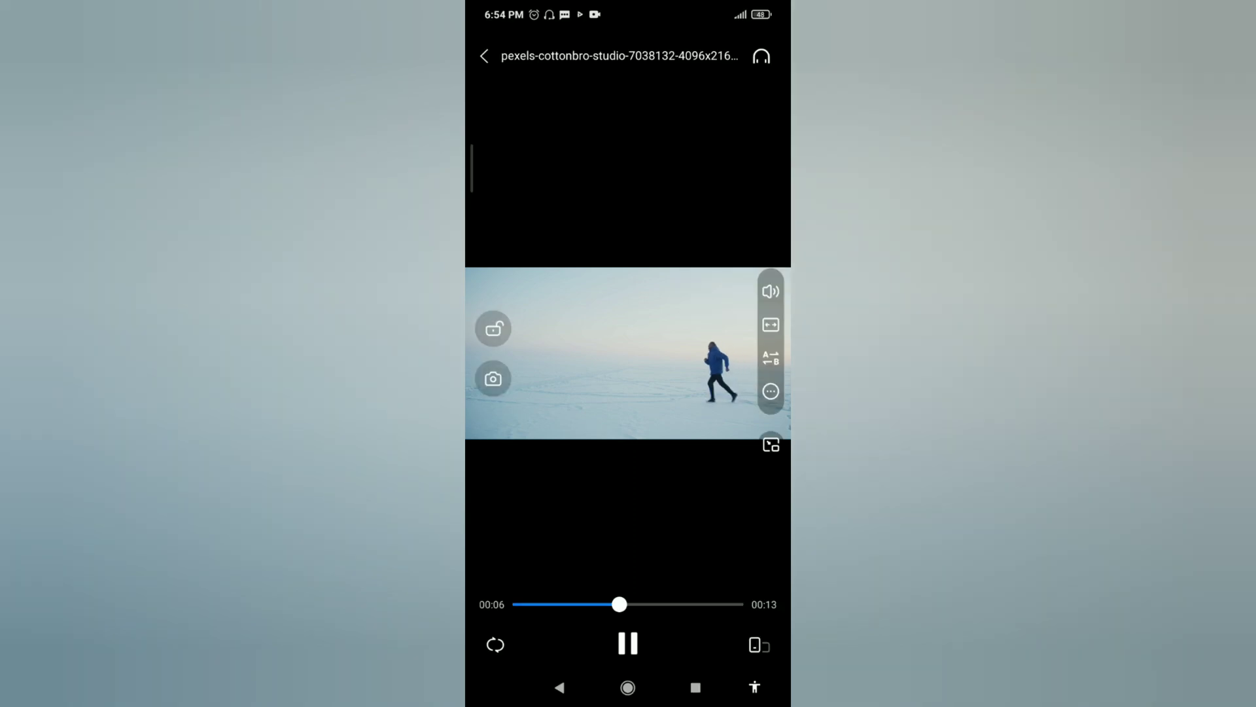
left_click(627, 644)
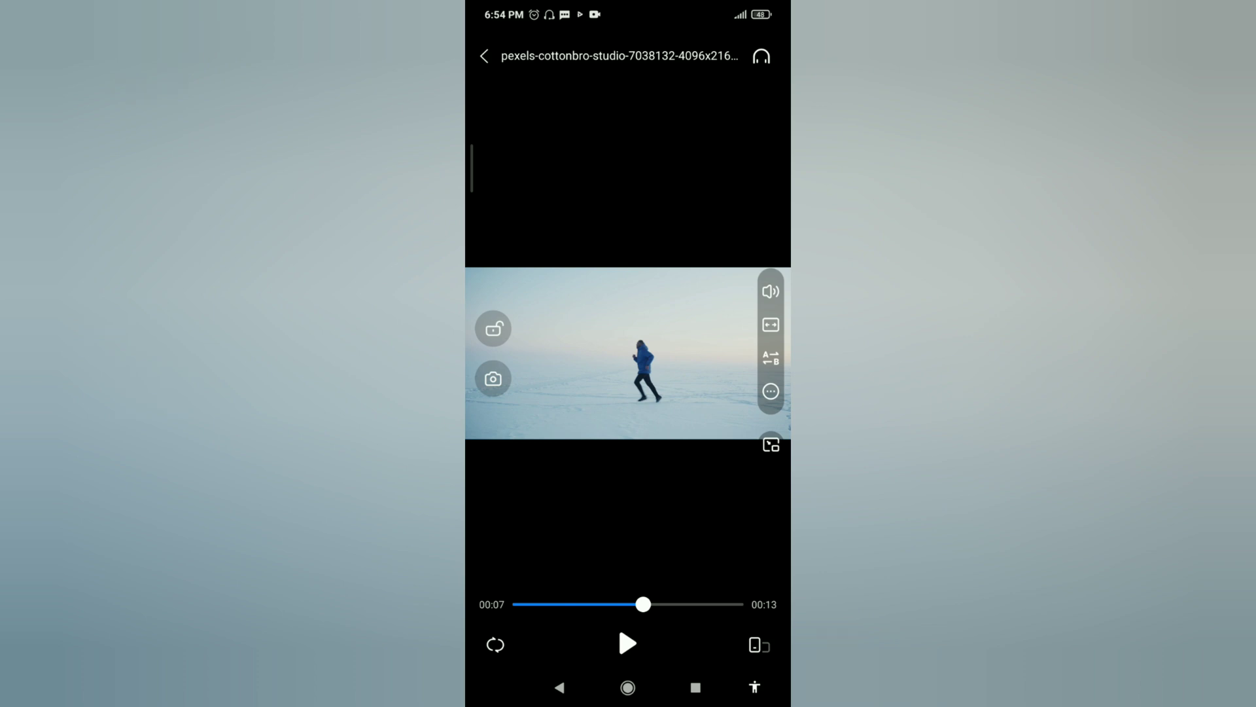
scroll(629, 353, "up", 5)
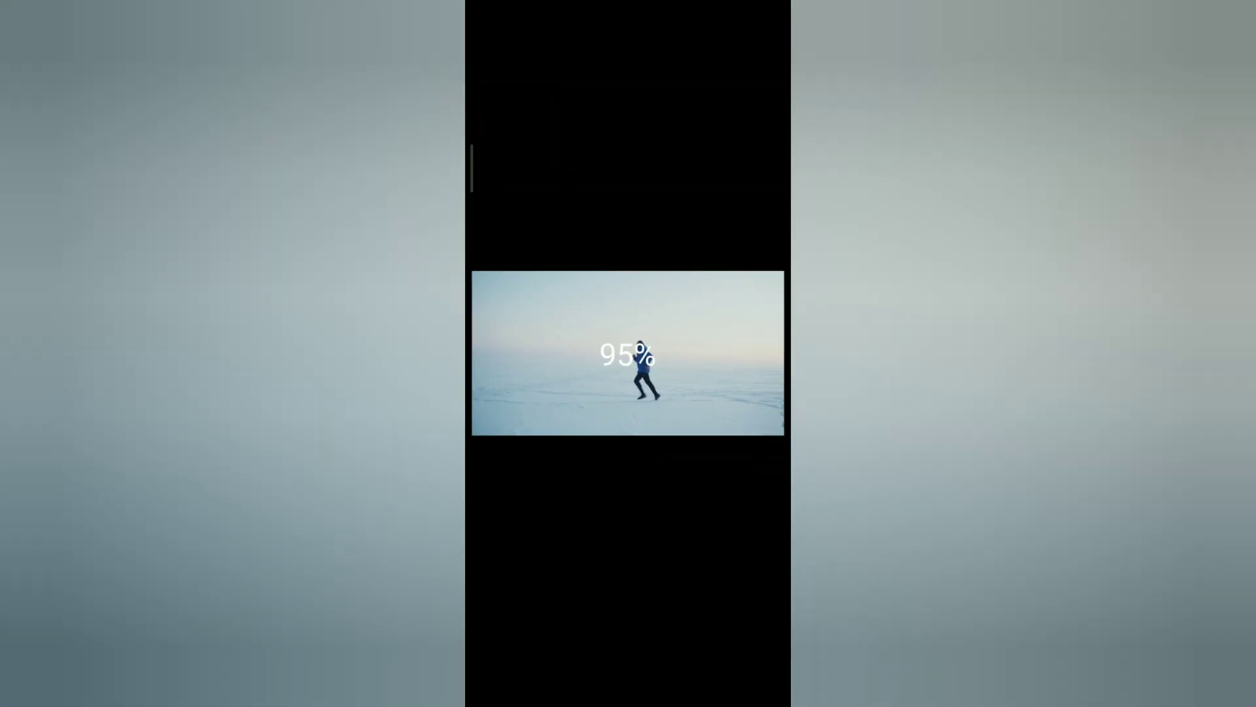
scroll(629, 354, "up", 2)
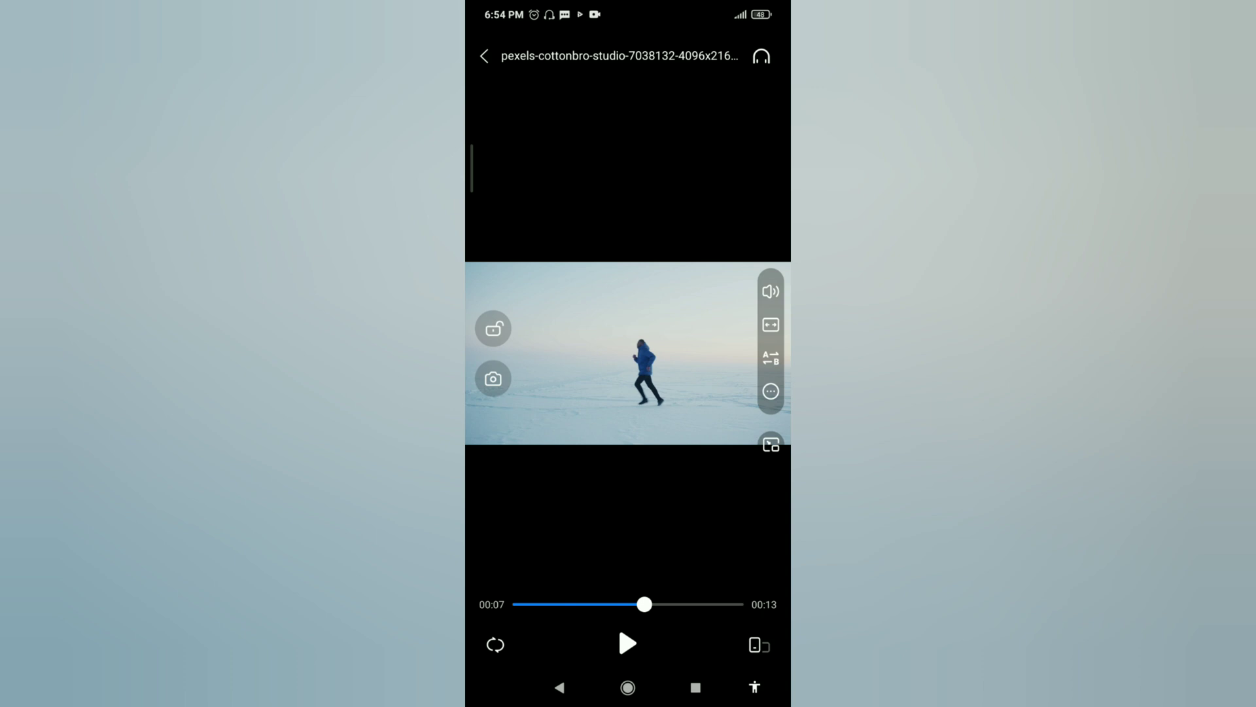
left_click(628, 644)
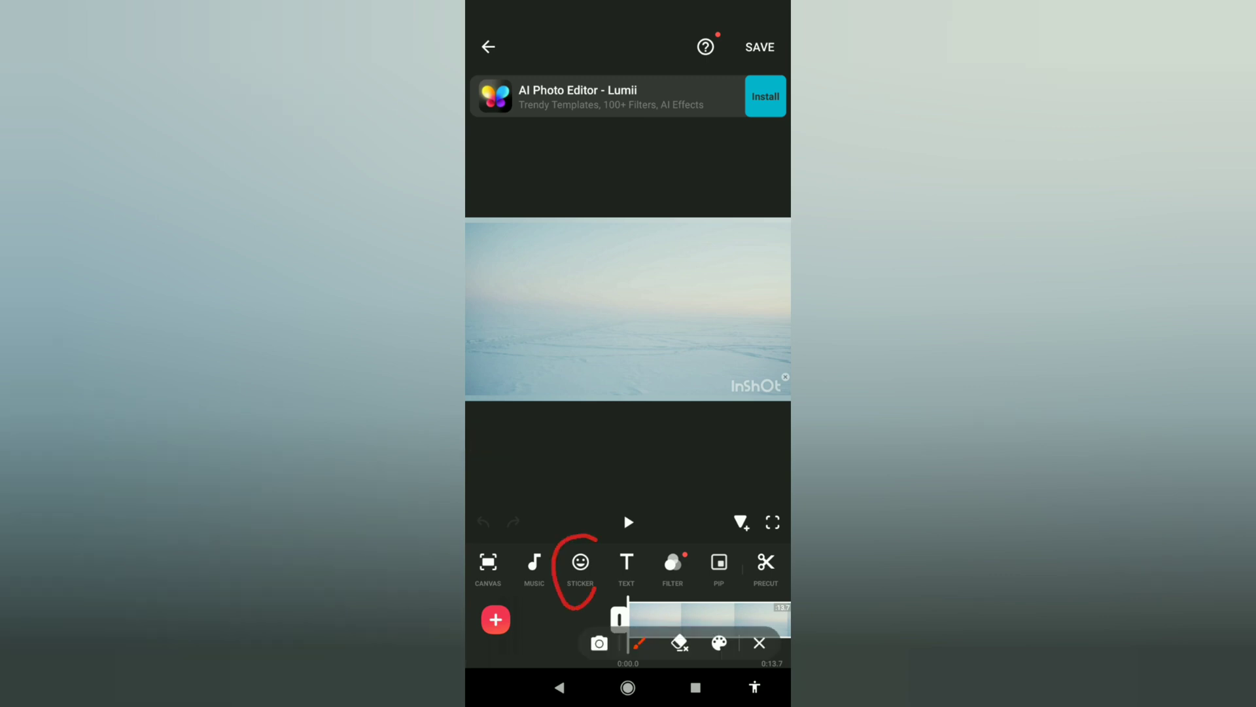
Browse the sticker panel's collections to reach the imported photo stickers
left_click(581, 561)
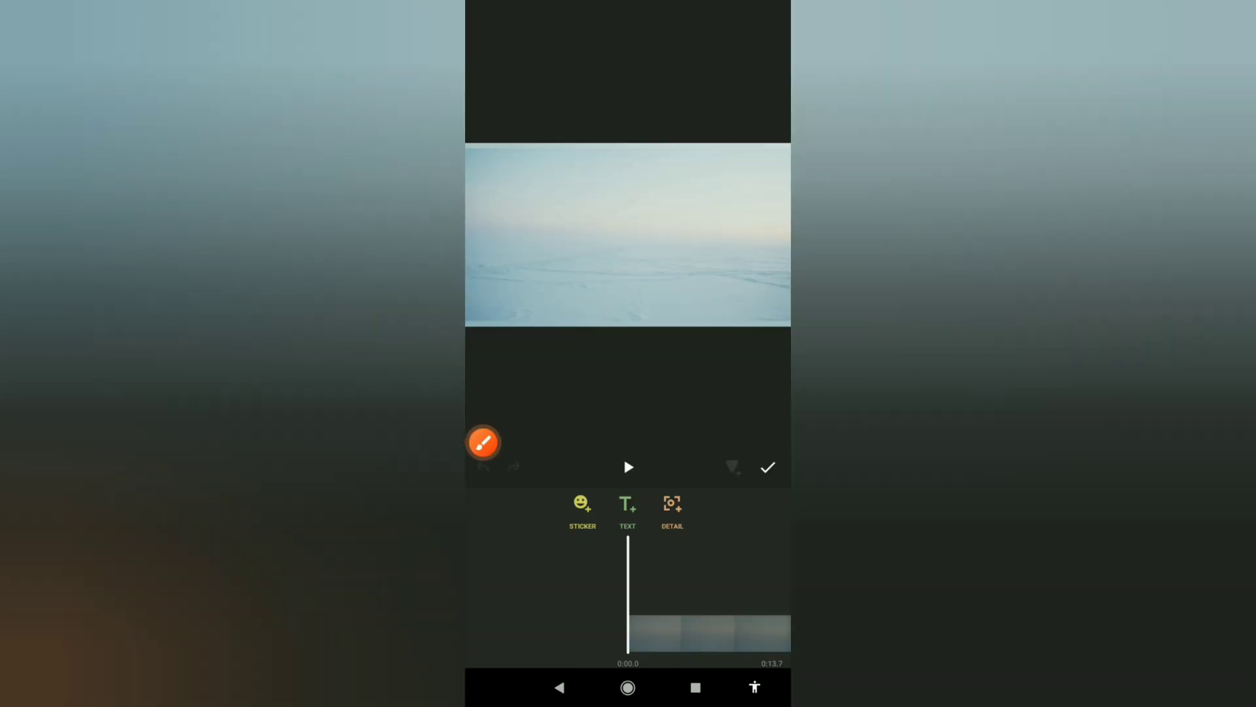
left_click(482, 442)
left_click_drag(586, 486, 594, 530)
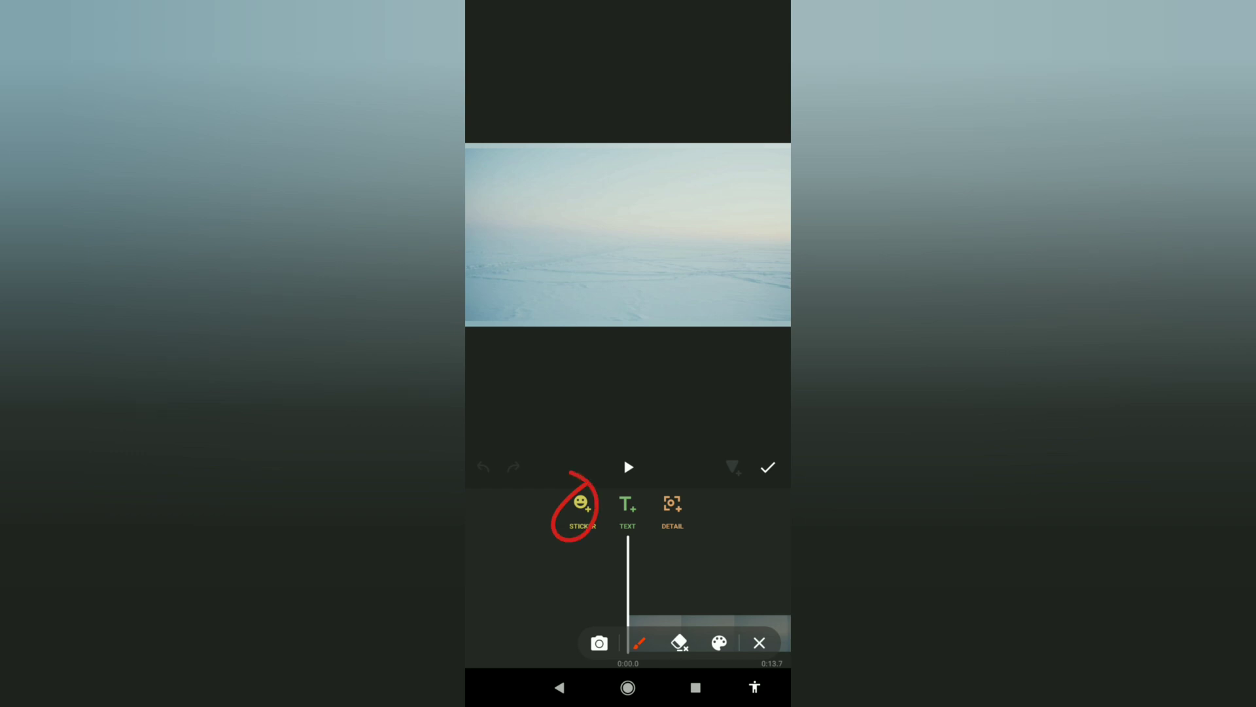
left_click(760, 643)
left_click(581, 505)
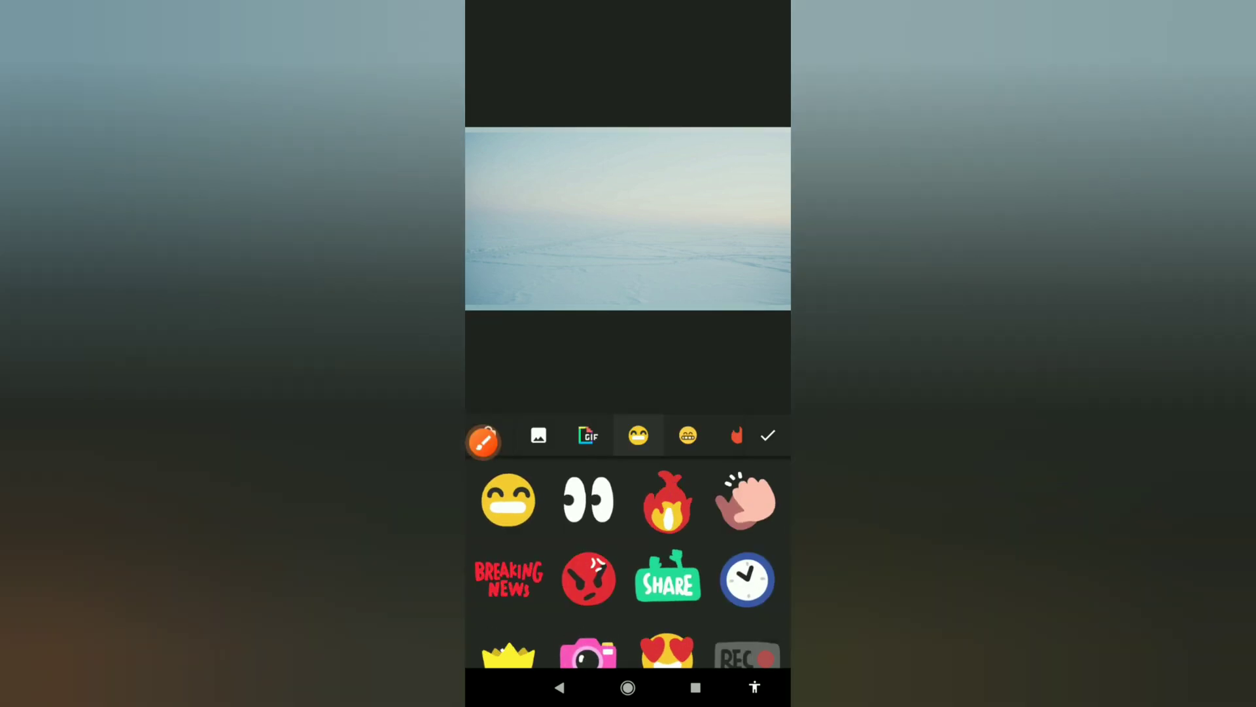
left_click(482, 440)
left_click_drag(531, 413, 545, 452)
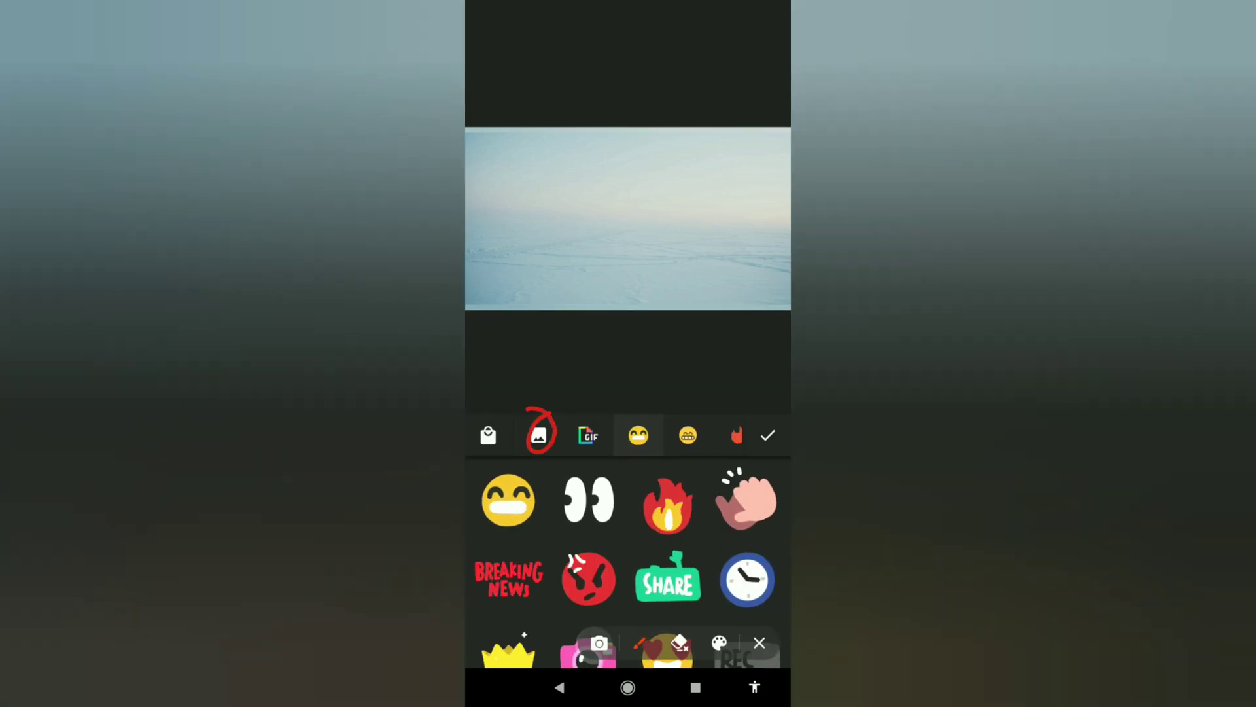
left_click(760, 643)
left_click(538, 435)
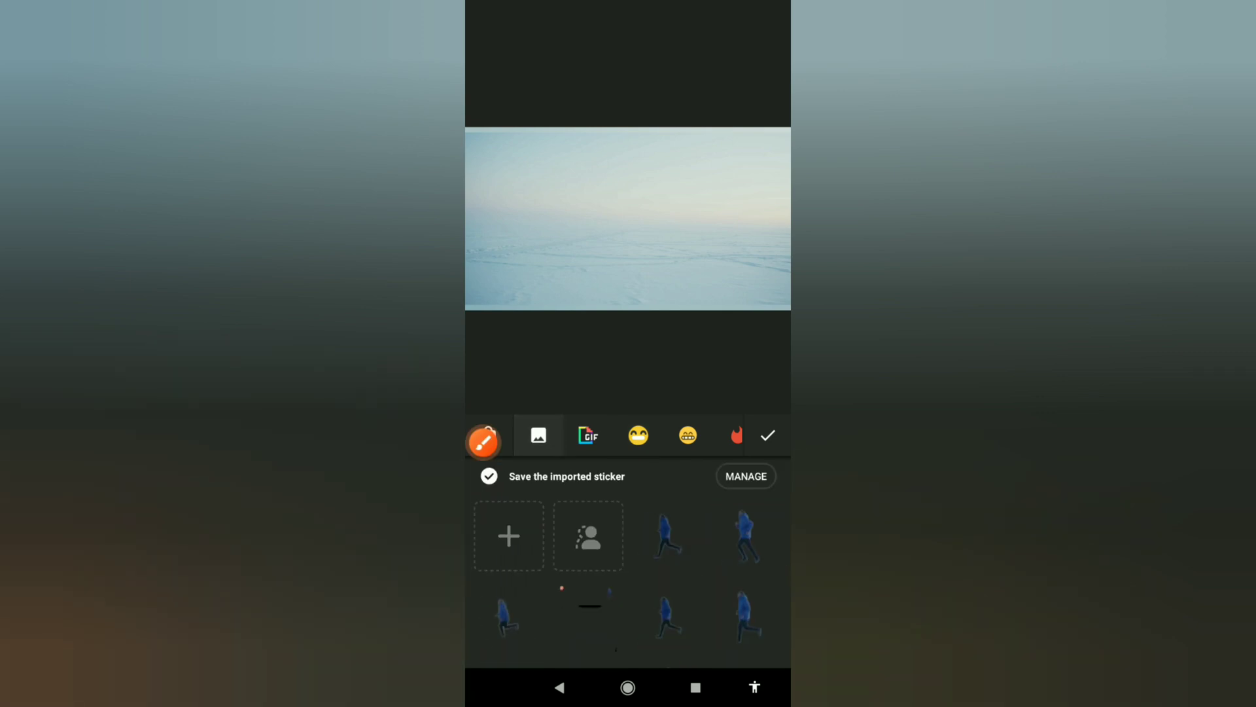
left_click(483, 440)
left_click_drag(589, 495, 604, 499)
Make a person cutout from the runner photo, shrink it and place it right
left_click(760, 643)
left_click(584, 535)
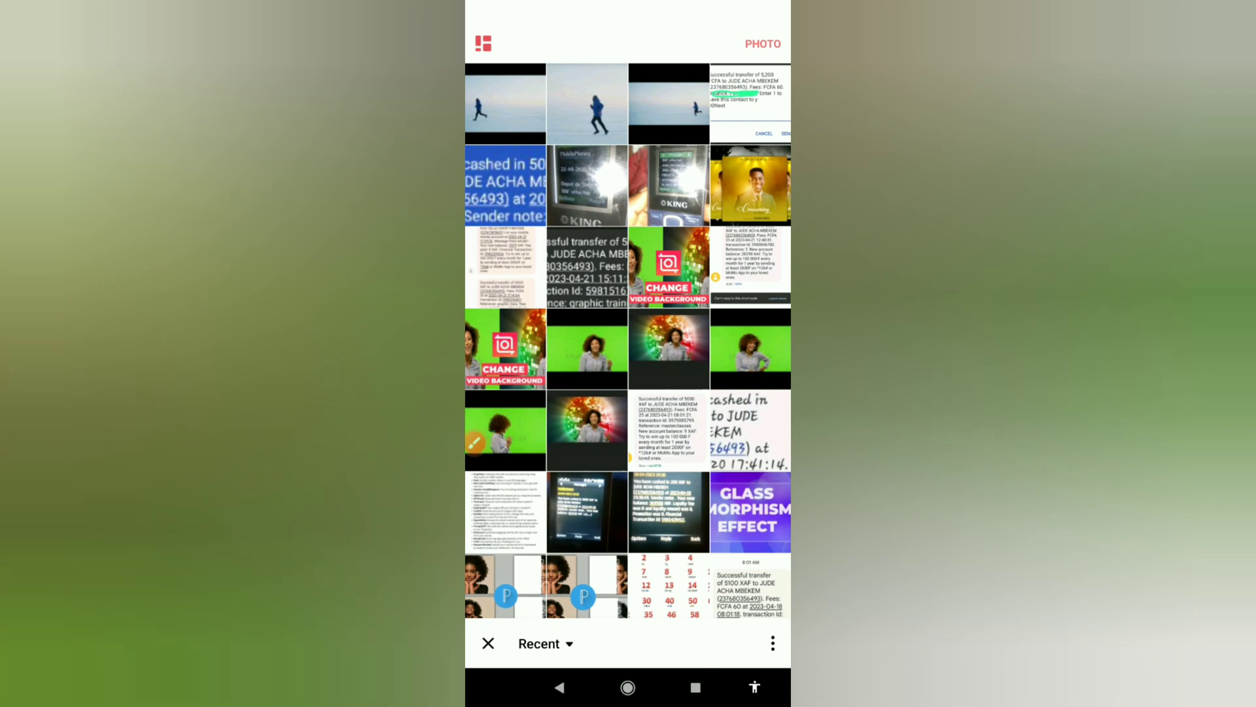
left_click(587, 102)
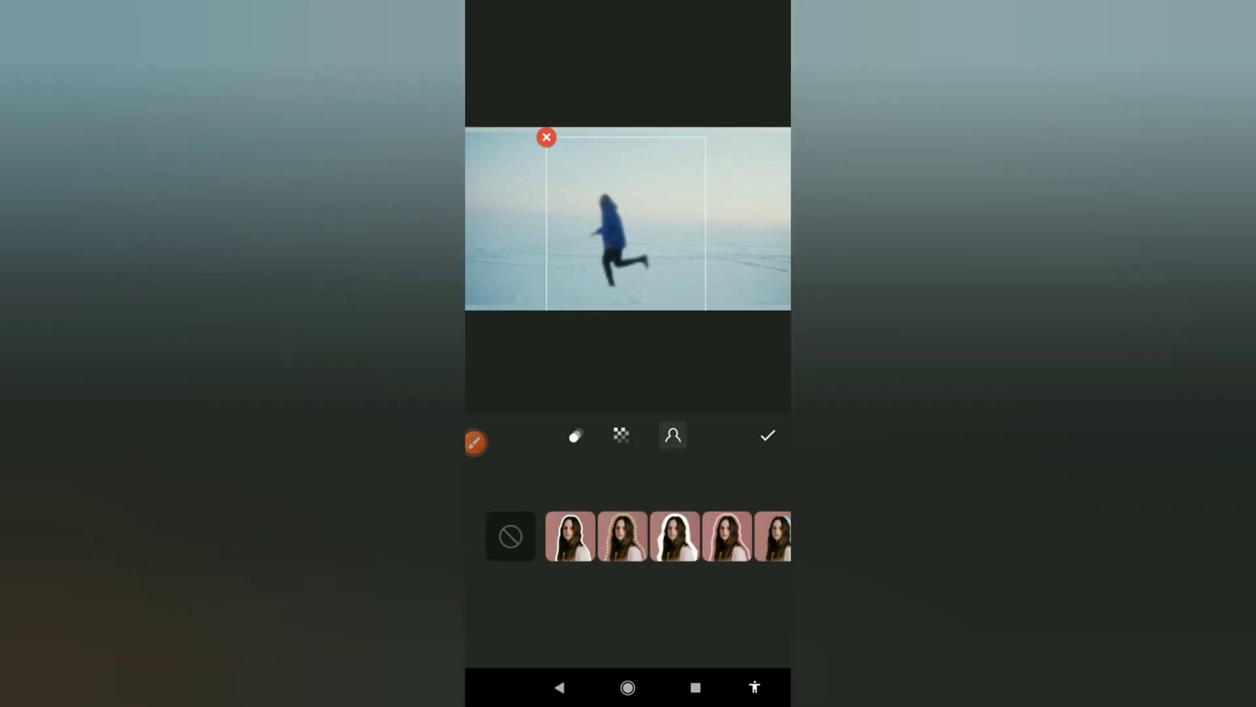
left_click_drag(626, 222, 677, 210)
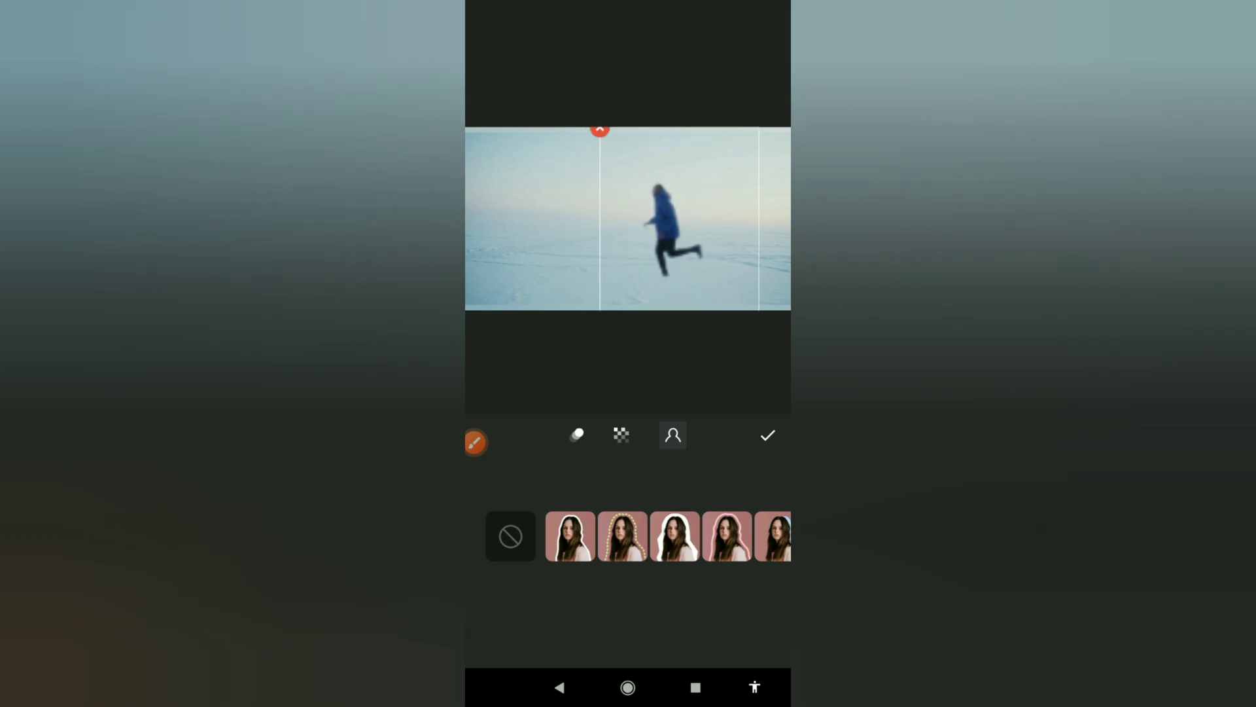
left_click_drag(708, 306, 677, 276)
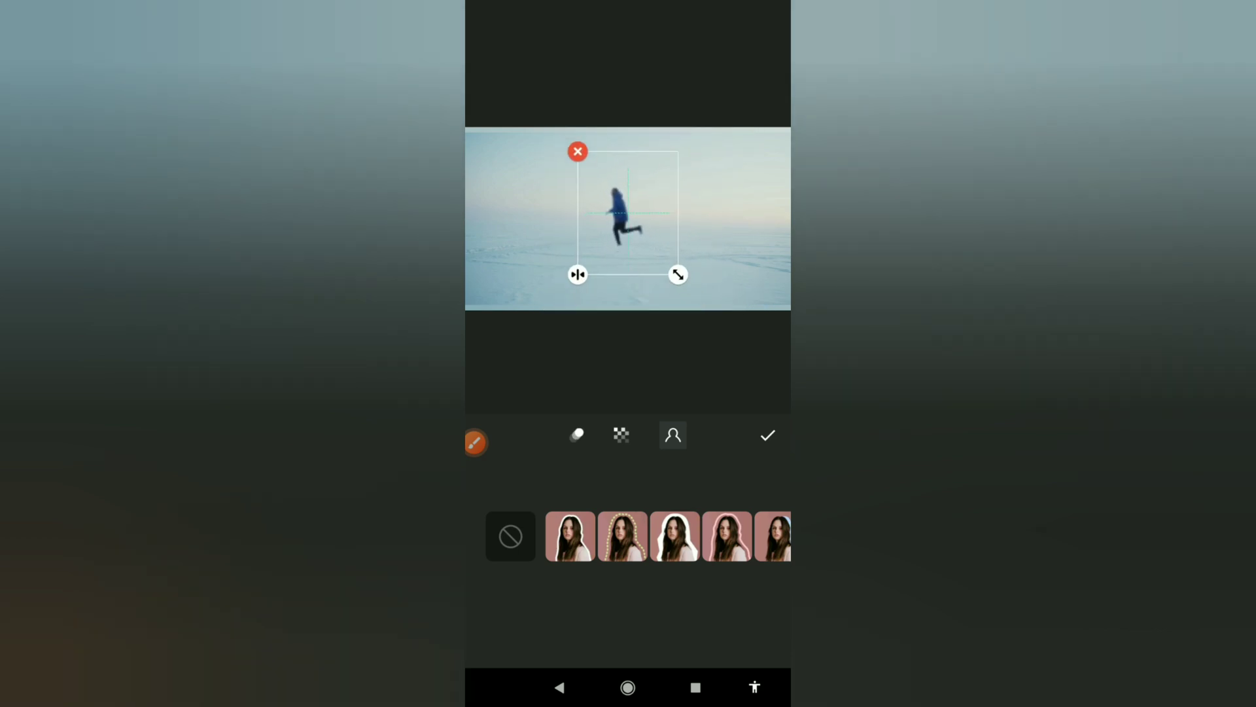
left_click_drag(629, 220, 689, 207)
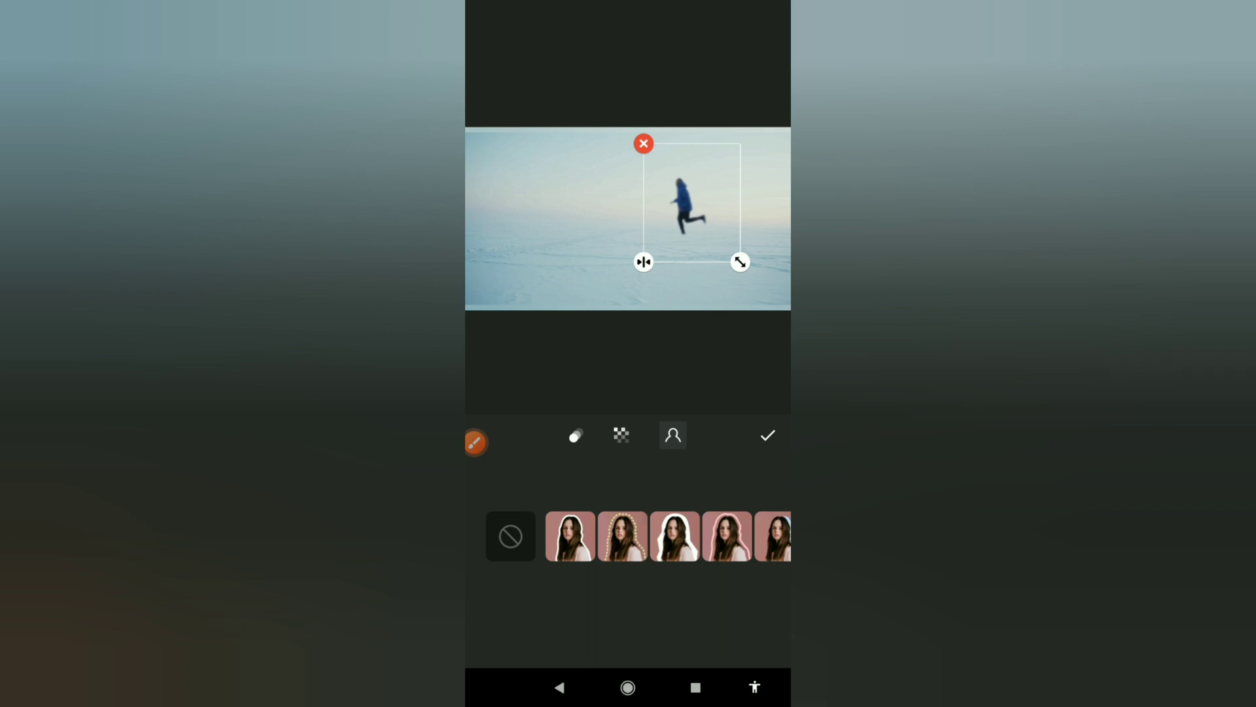
left_click(768, 435)
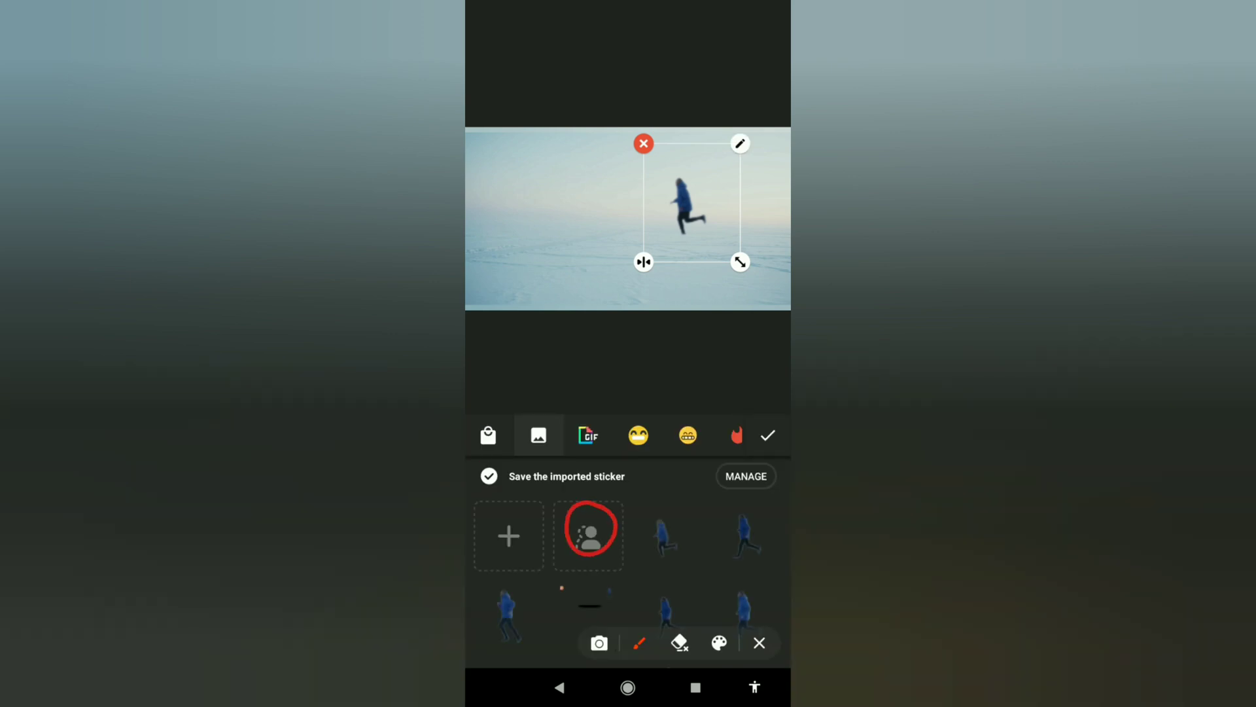
Add a second runner cutout from the running man photo to the video
left_click(509, 535)
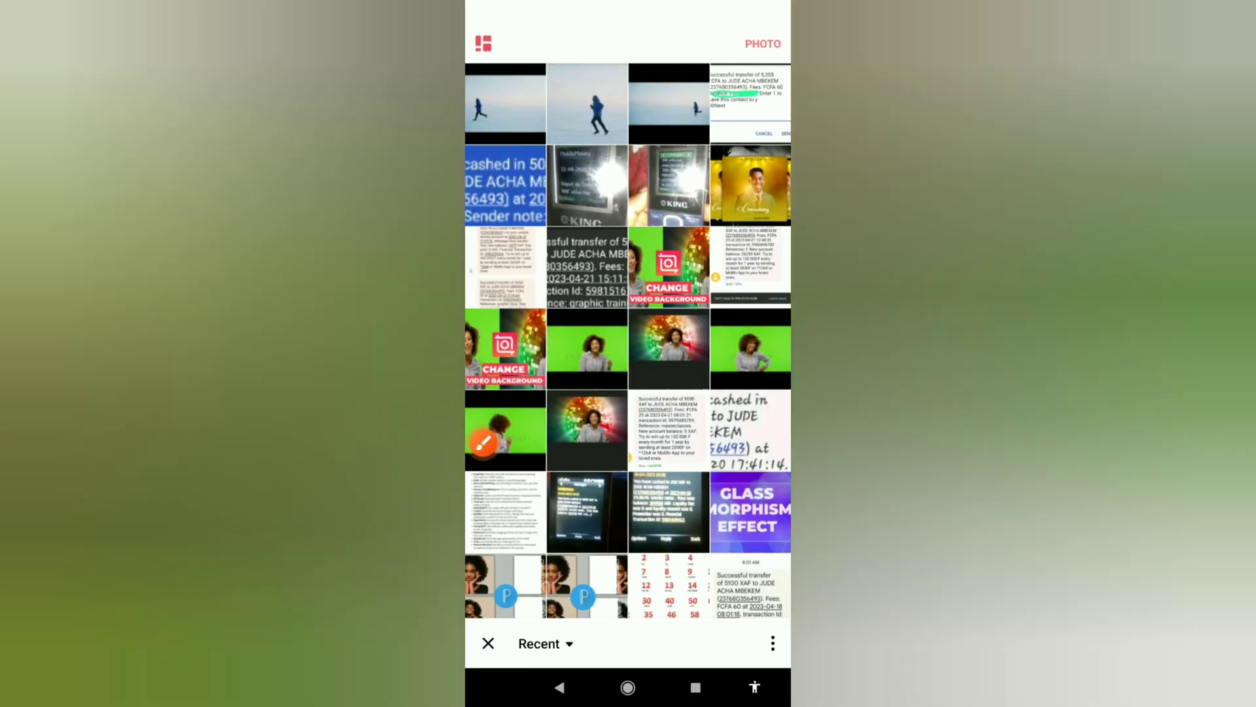
left_click(586, 103)
left_click_drag(589, 216, 652, 226)
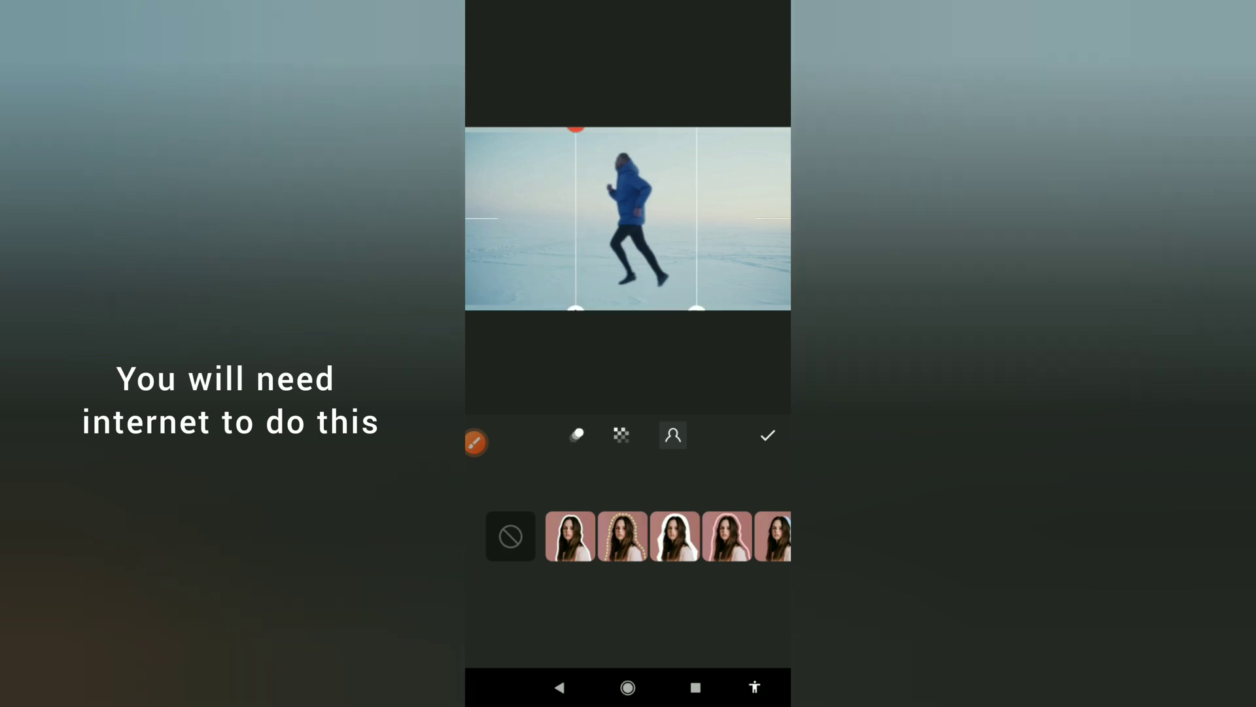
left_click(769, 436)
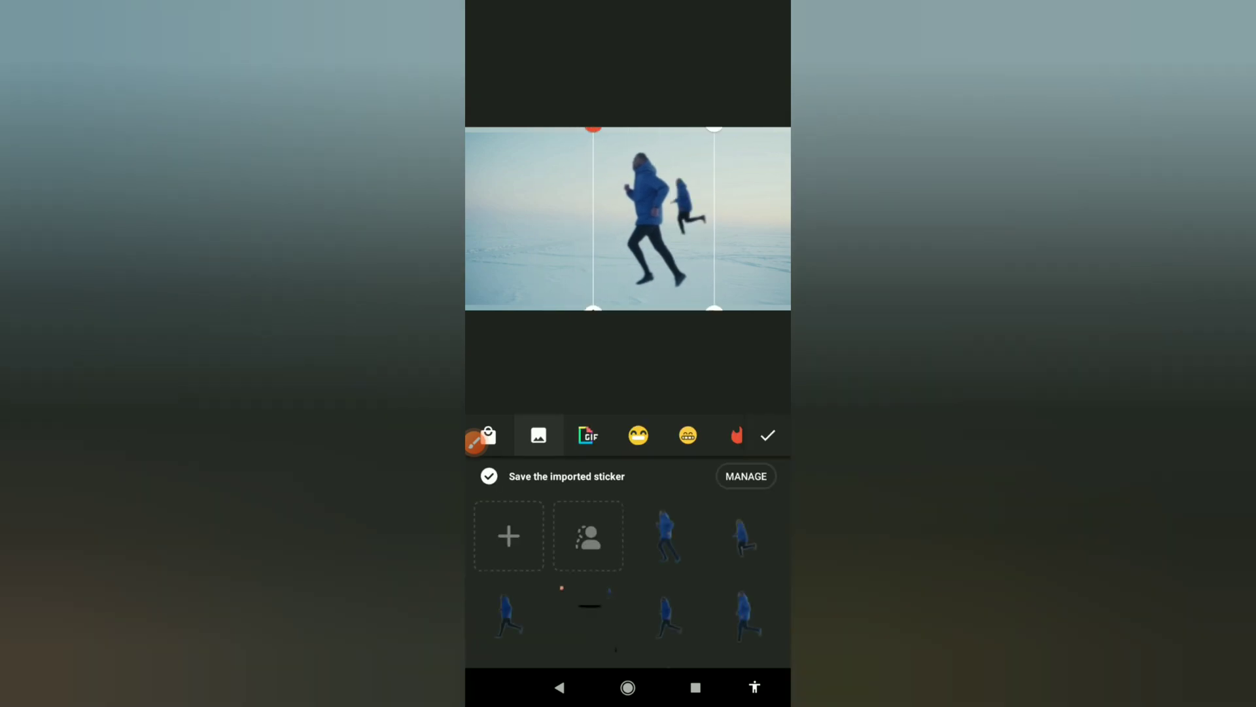
Add a third, centred runner cutout and shrink it
left_click(587, 536)
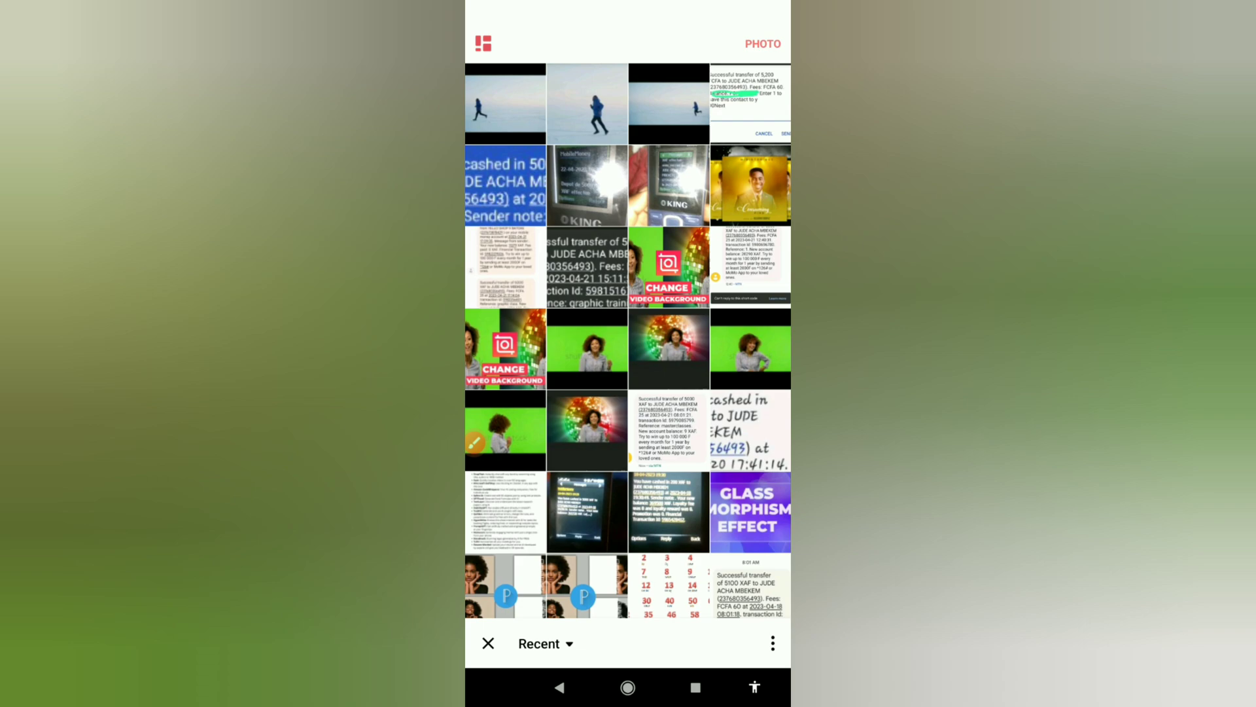
left_click(587, 102)
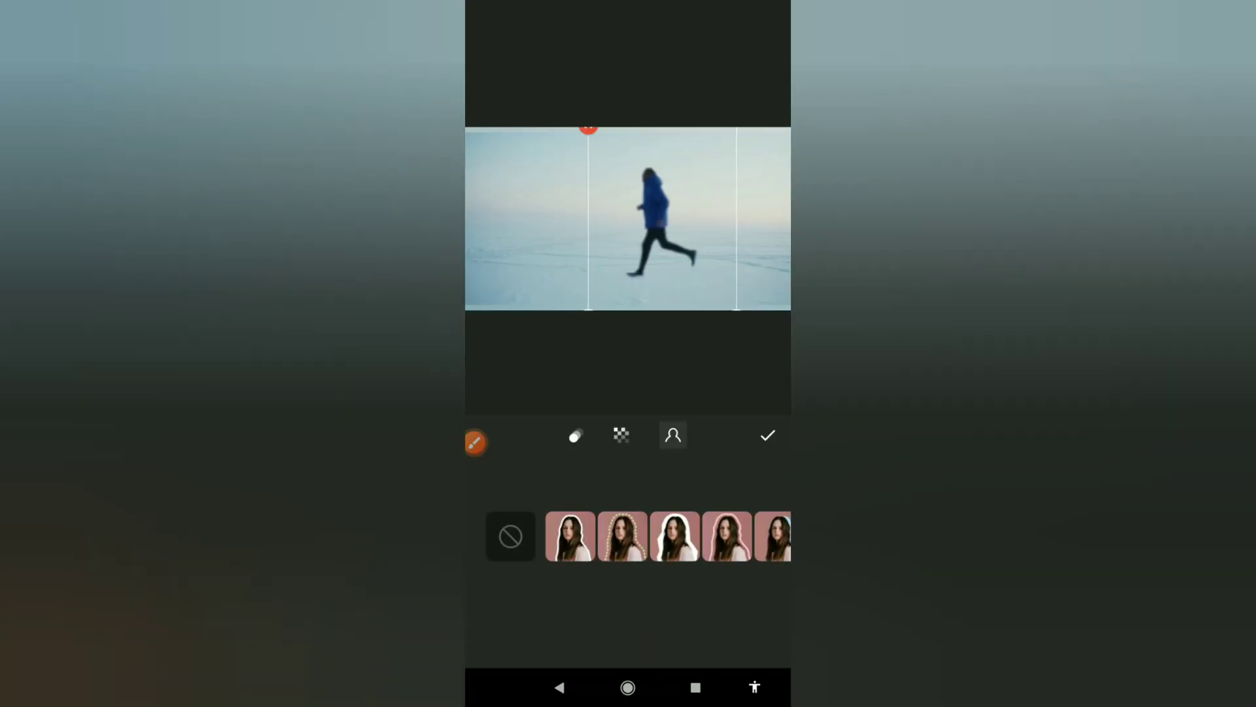
mouse_move(663, 222)
left_mouse_down()
mouse_move(583, 221)
mouse_move(539, 199)
left_mouse_up()
left_click(767, 437)
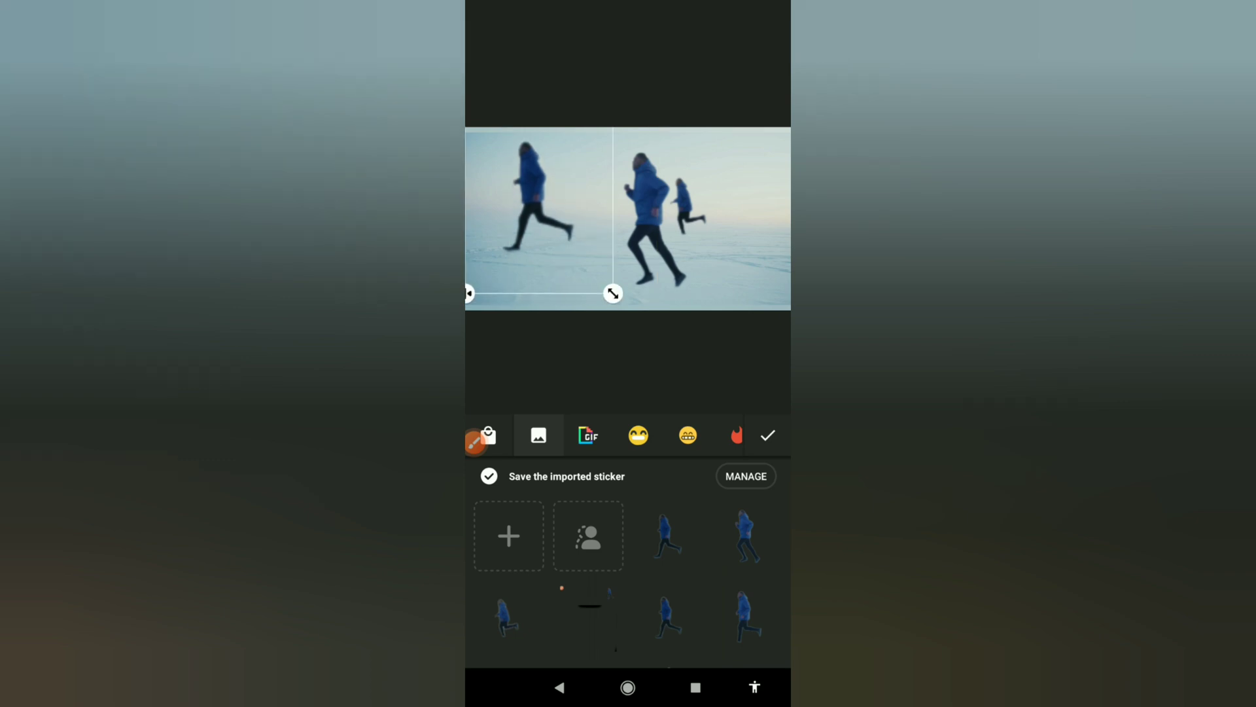
left_click_drag(613, 292, 591, 265)
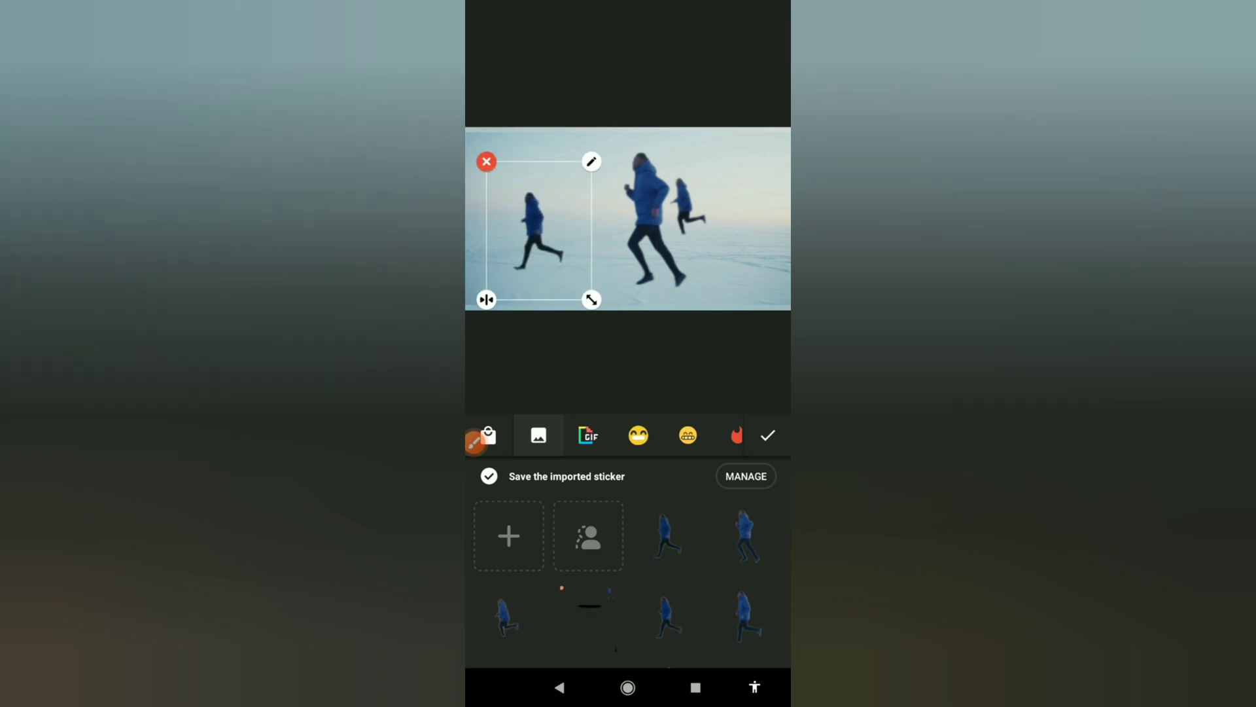
Shrink and reposition the middle, left and right runner stickers into a stride line
left_click(648, 216)
left_click_drag(653, 221, 633, 202)
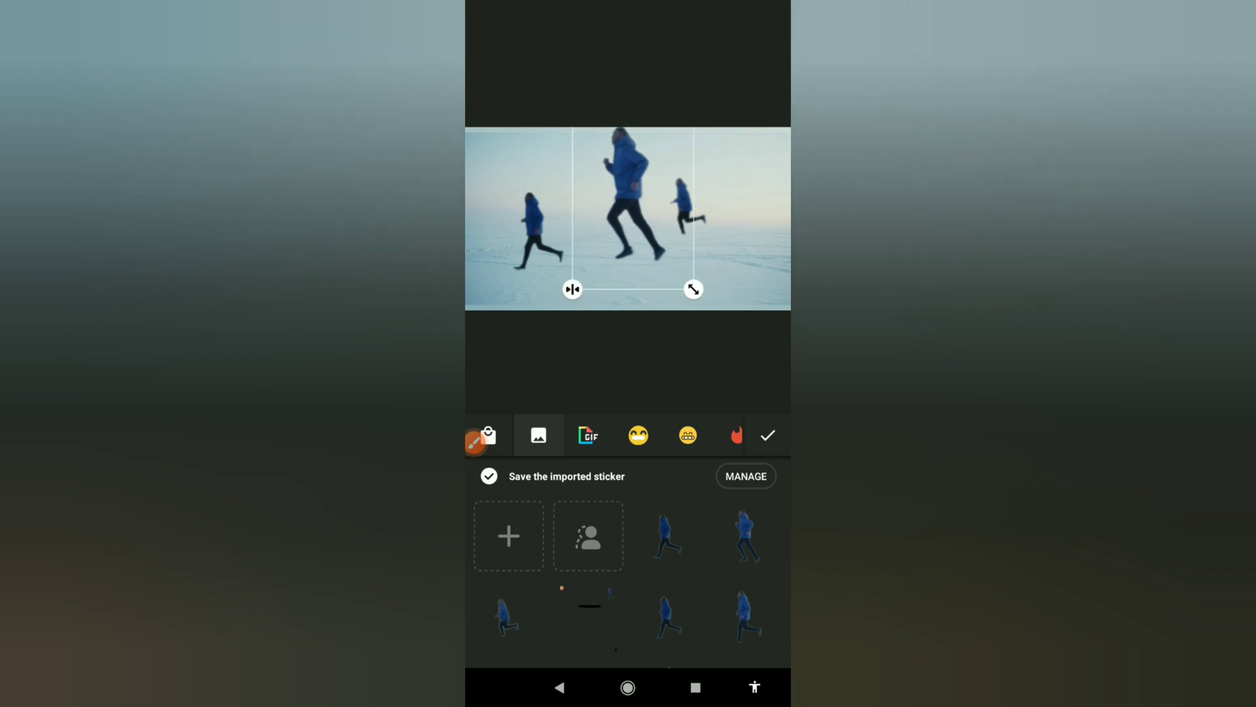
left_click_drag(693, 289, 672, 258)
left_click_drag(633, 201, 636, 202)
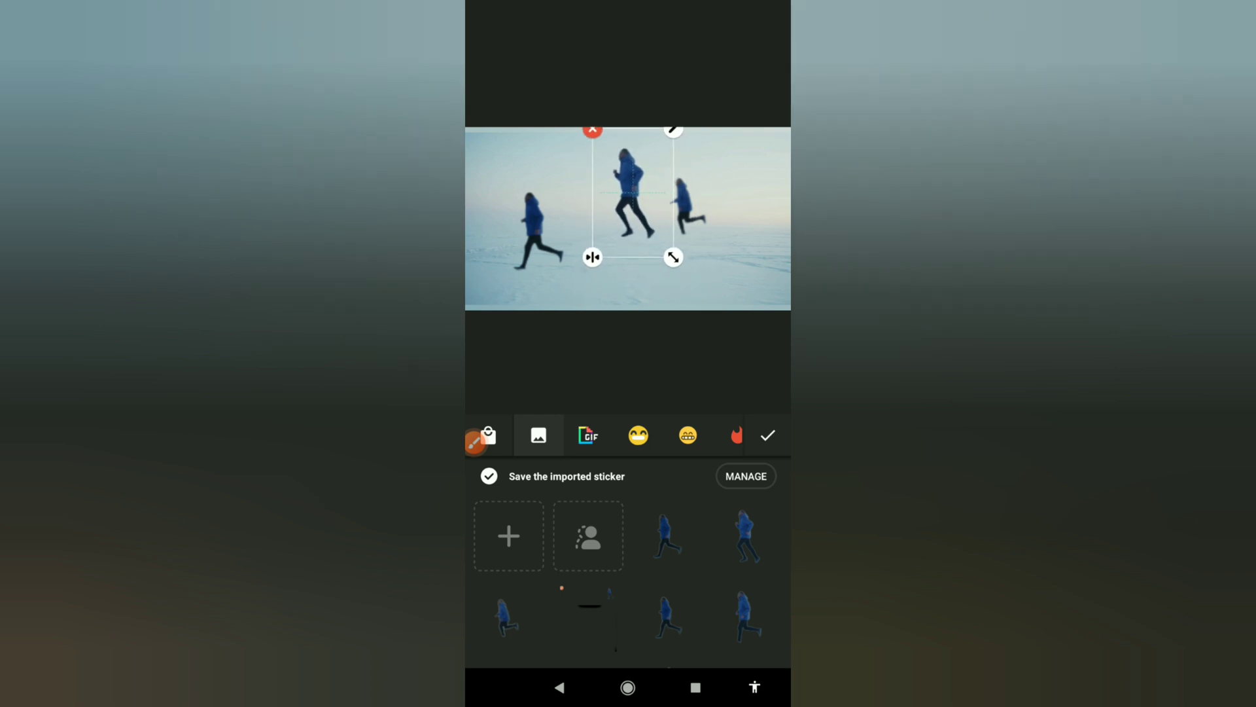
left_click_drag(535, 230, 525, 182)
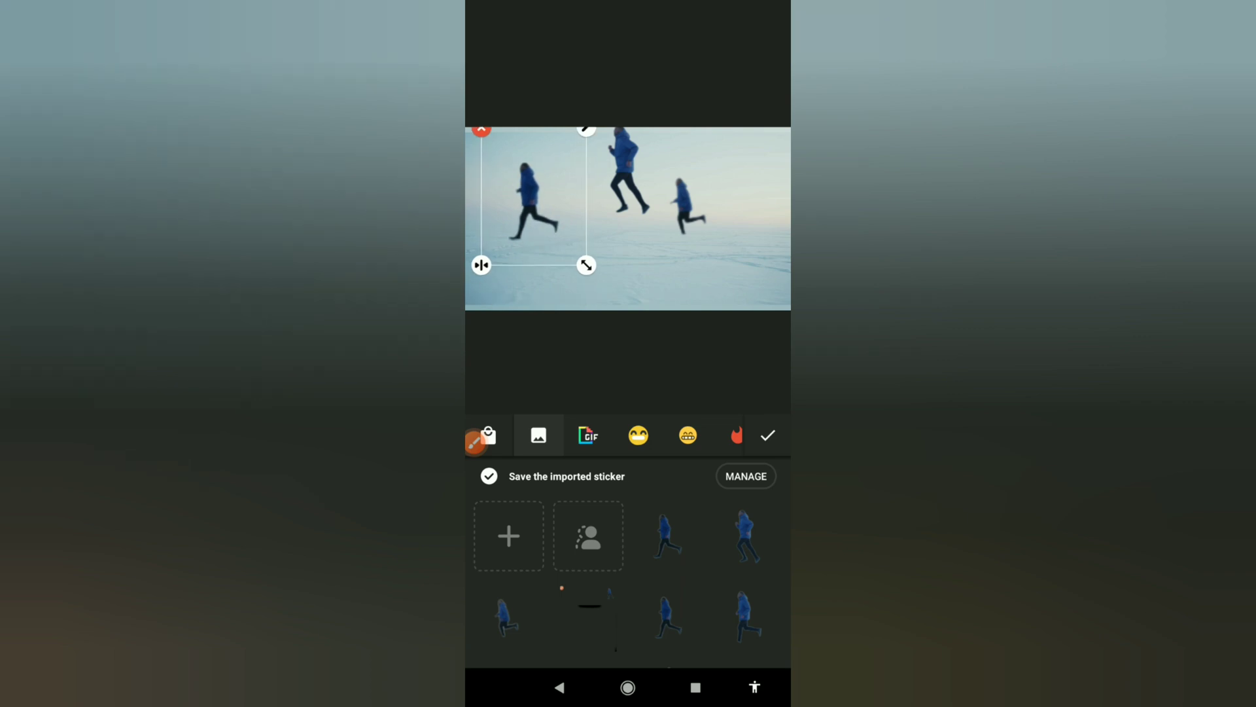
left_click_drag(687, 206, 687, 186)
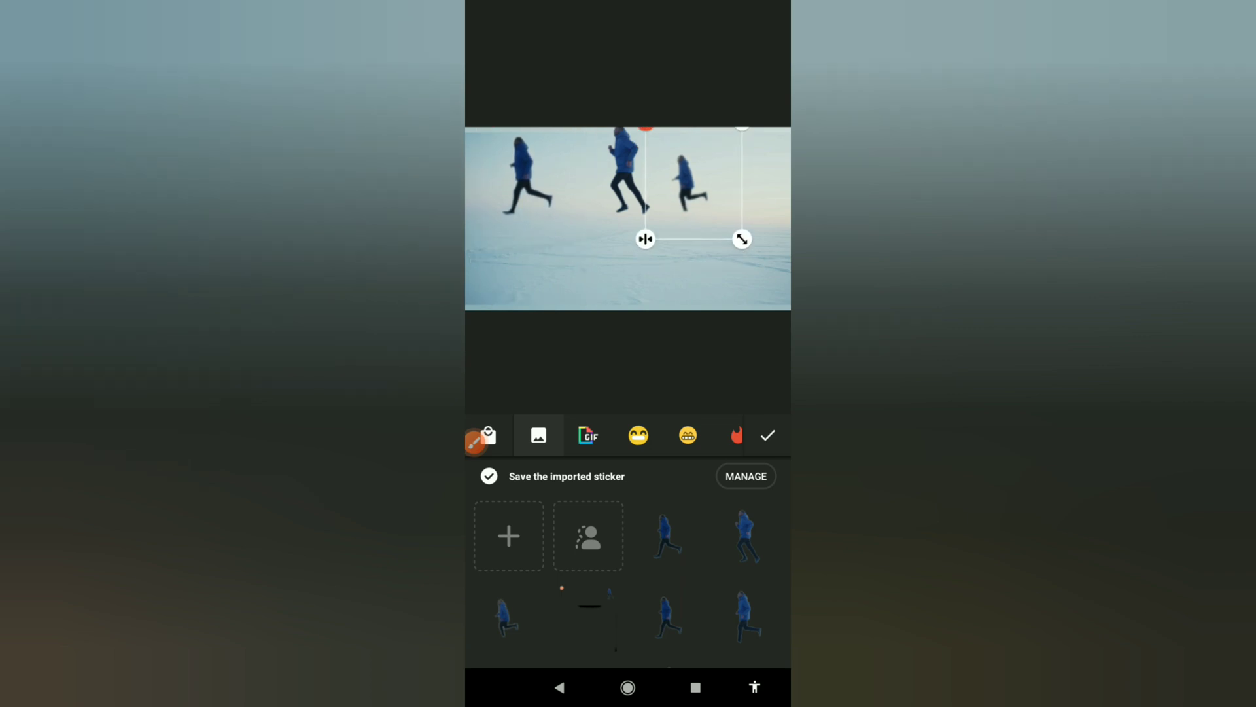
Extend the first selected runner sticker's track to the clip's end
left_click(768, 436)
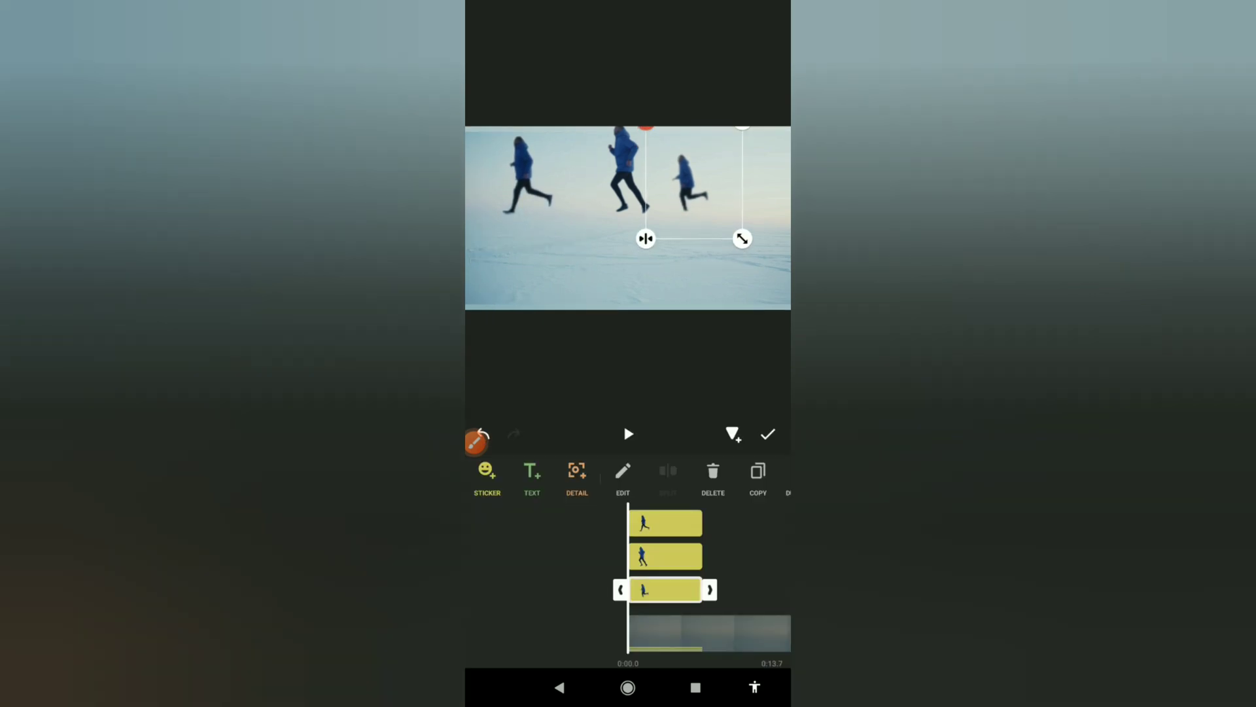
left_click_drag(707, 633, 604, 634)
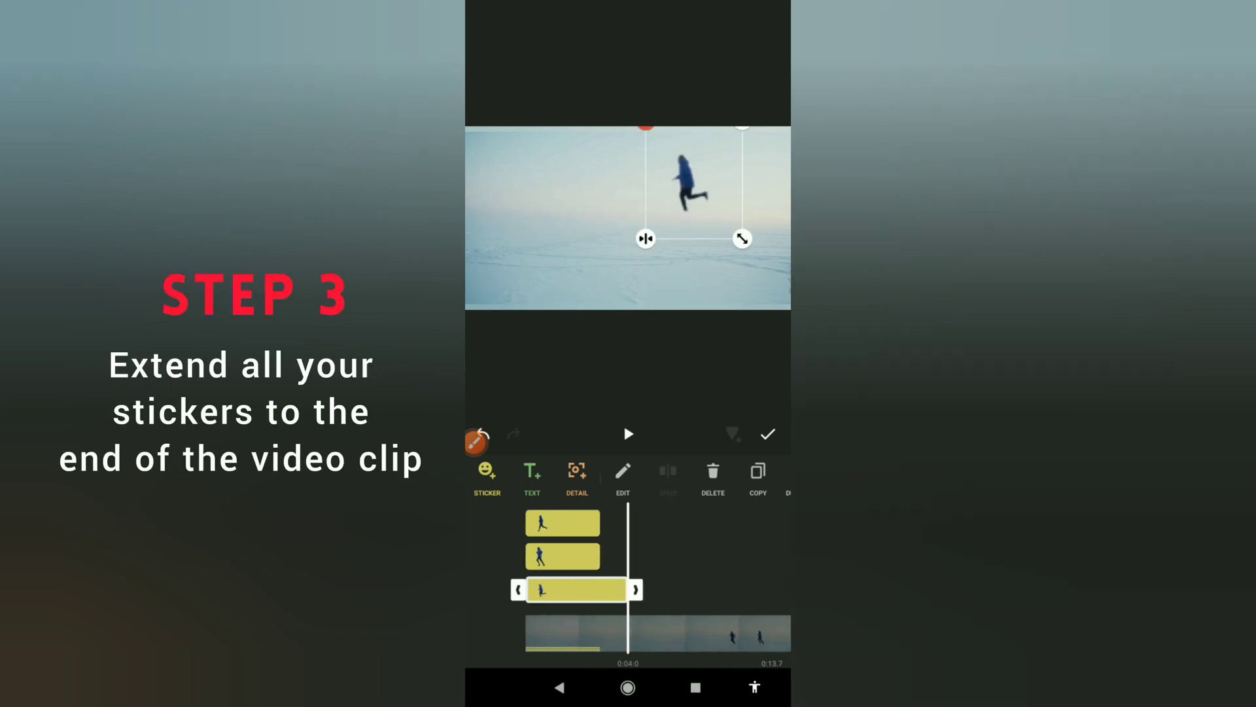
left_click_drag(649, 589, 776, 589)
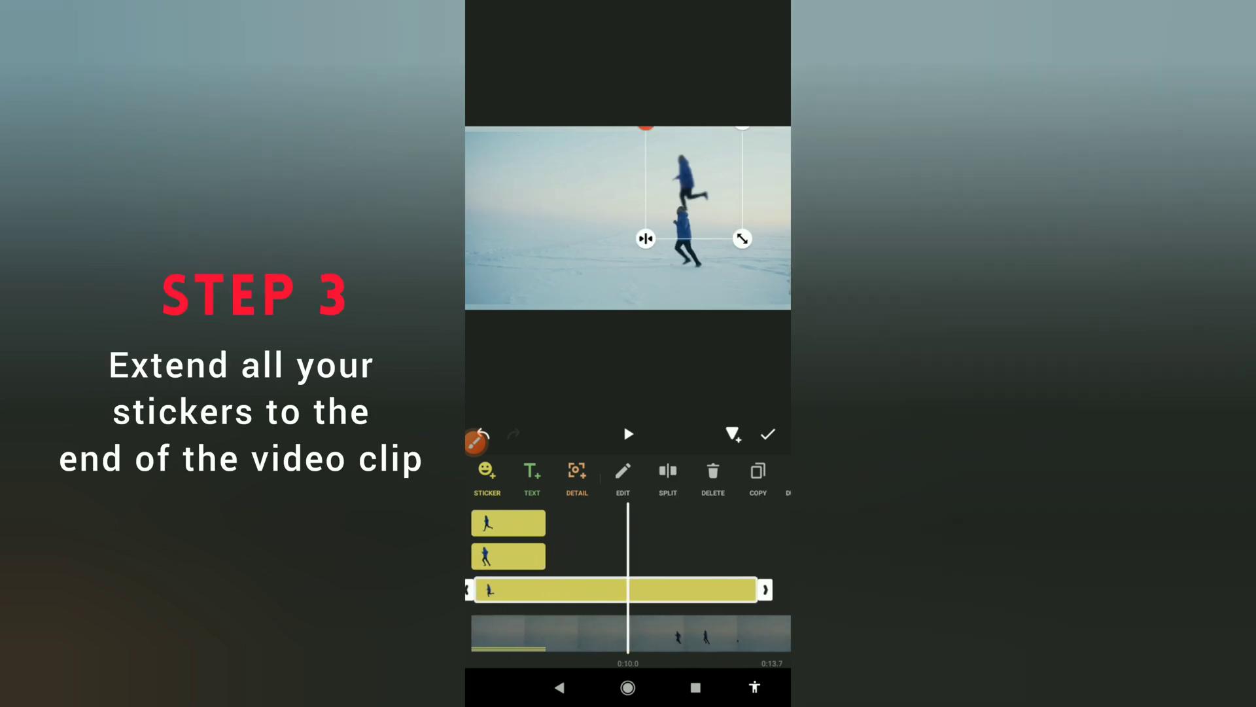
mouse_move(701, 590)
left_mouse_down()
mouse_move(761, 588)
mouse_move(687, 589)
mouse_move(776, 589)
left_mouse_up()
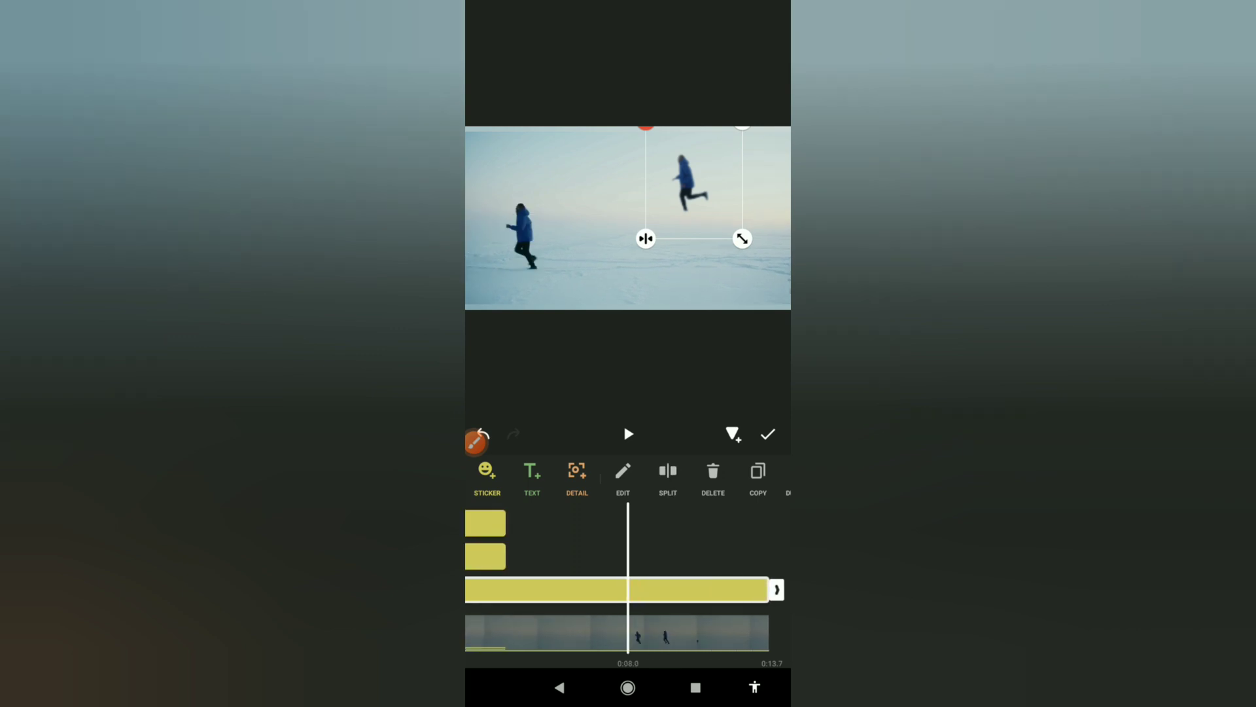
left_click_drag(589, 633, 707, 633)
Extend the second runner sticker's track to the clip's end
left_click(542, 556)
left_click_drag(579, 556, 785, 557)
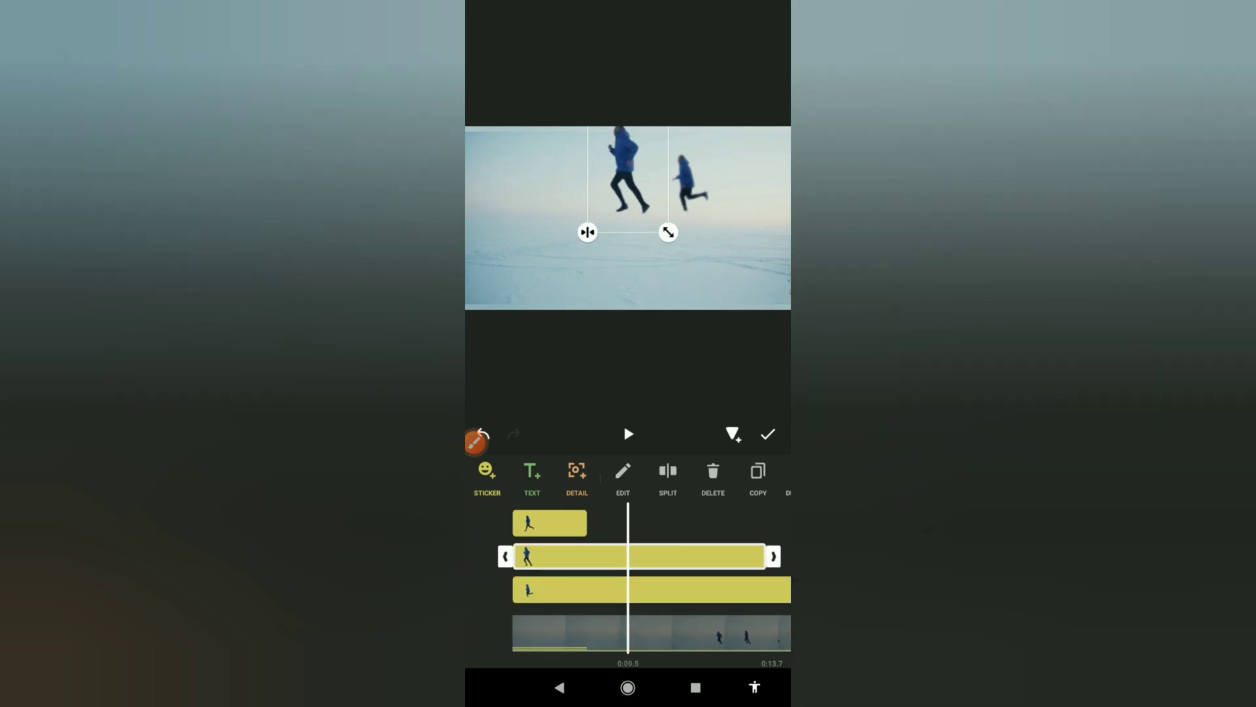
left_click_drag(636, 557, 663, 557)
left_click_drag(549, 632, 786, 634)
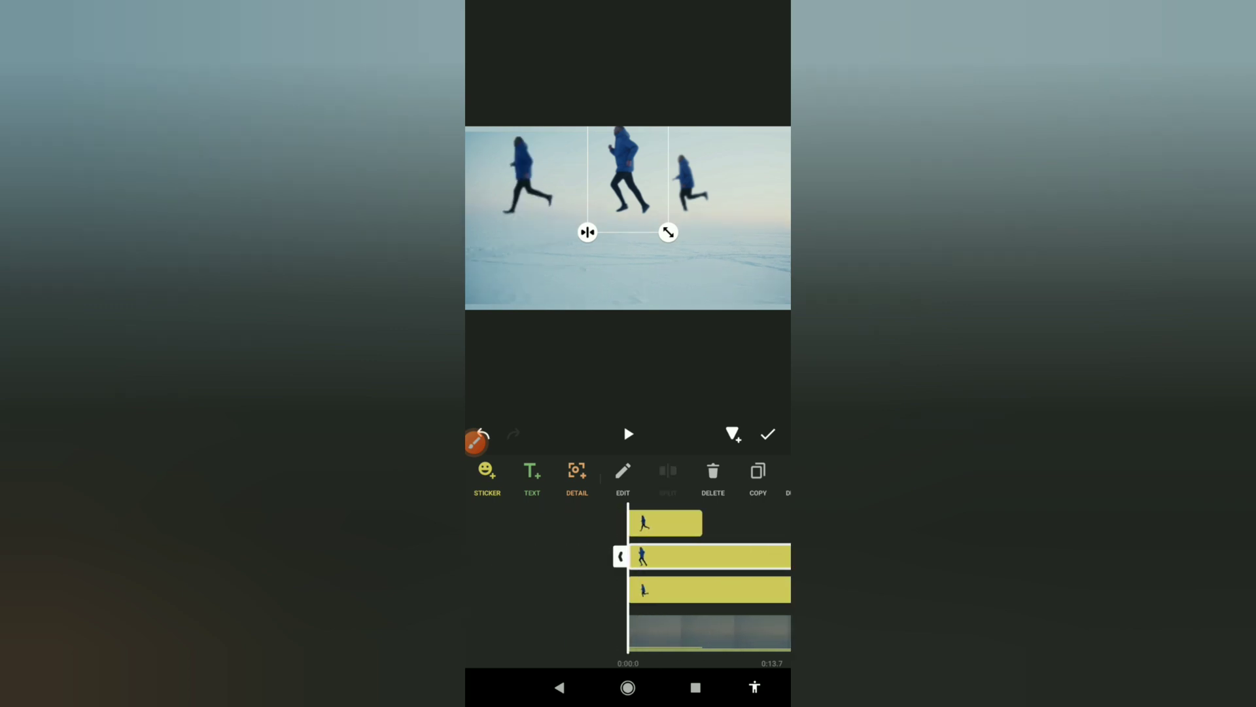
Extend the top runner sticker to the clip's end and play the preview
left_click(666, 524)
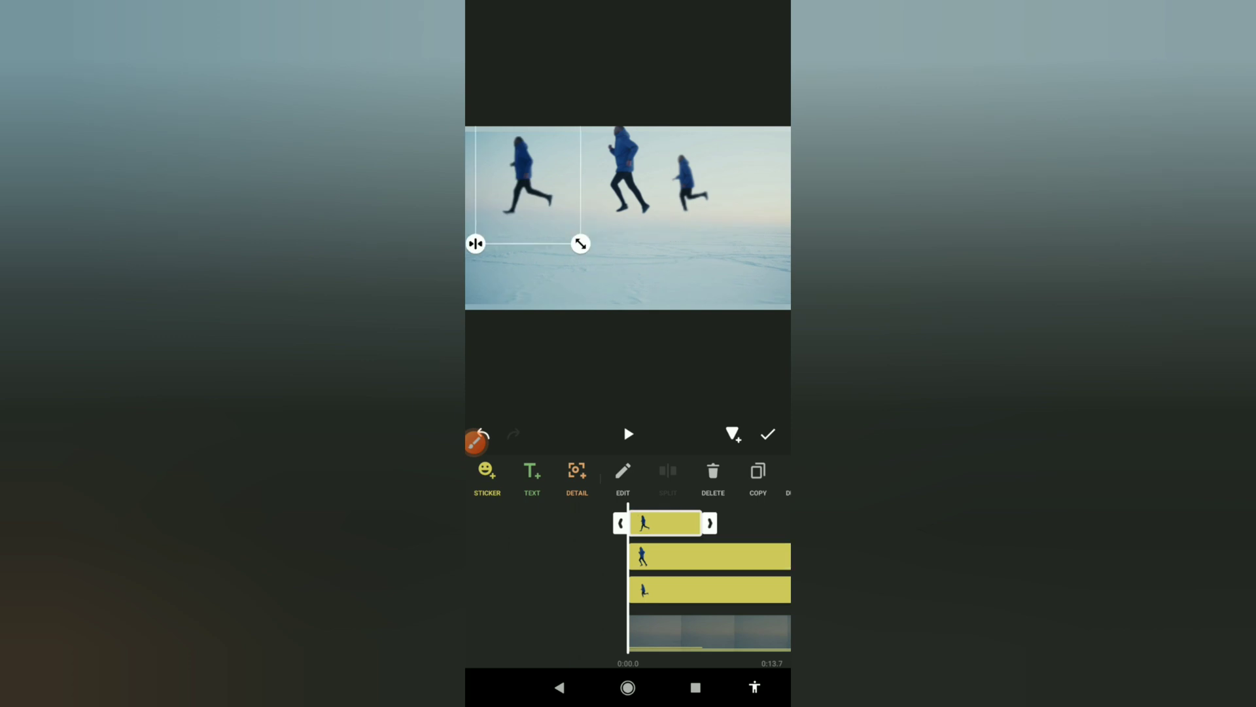
left_click_drag(709, 523, 780, 523)
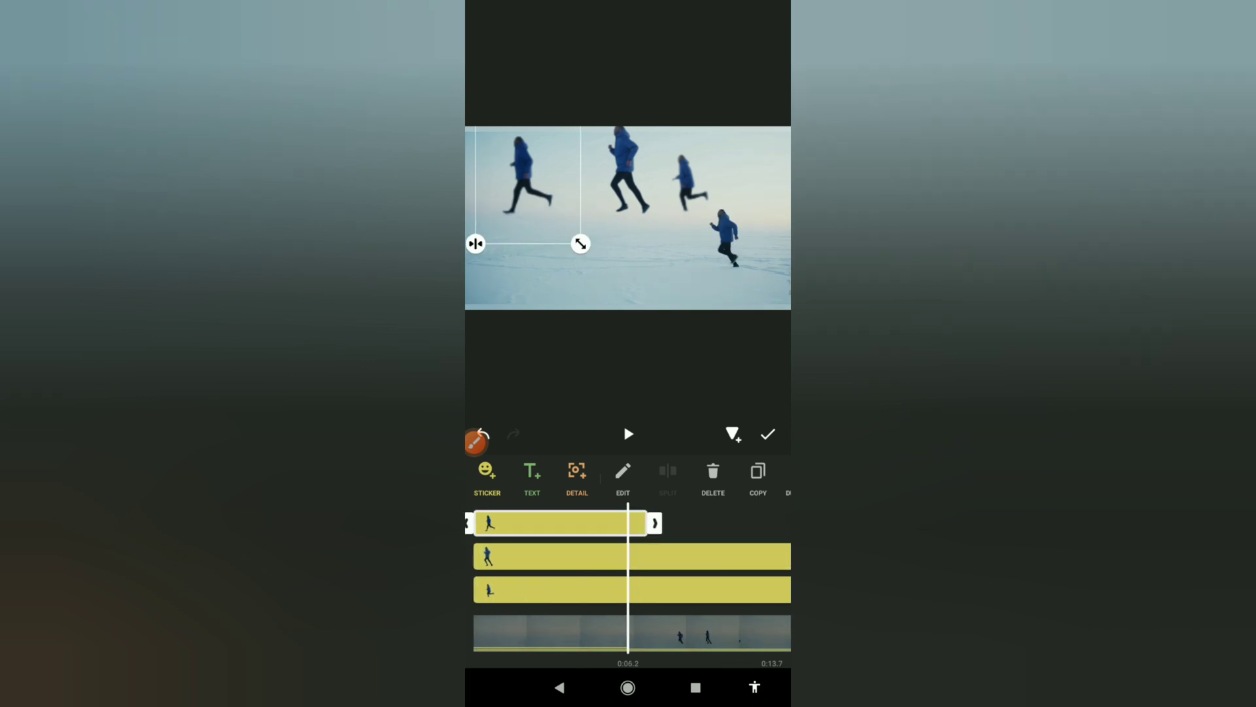
left_click_drag(628, 524, 766, 523)
left_click_drag(687, 589, 629, 588)
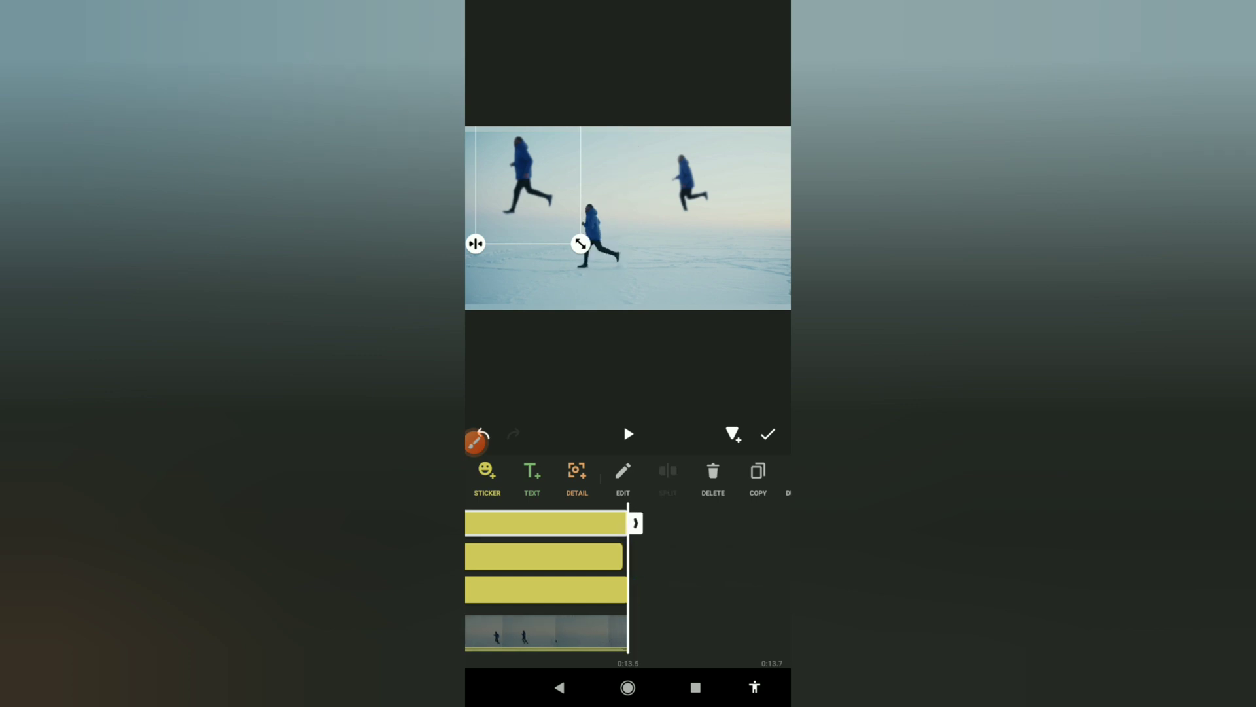
left_click_drag(490, 589, 629, 589)
left_click_drag(492, 590, 628, 590)
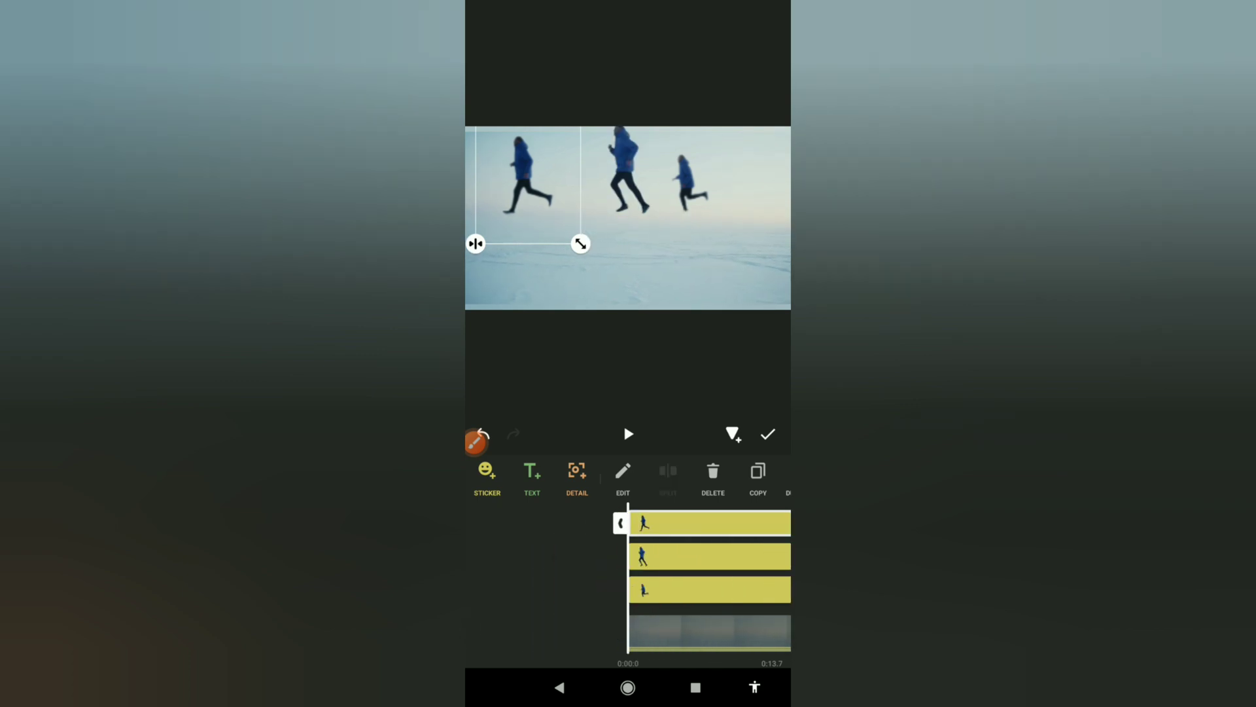
left_click(628, 434)
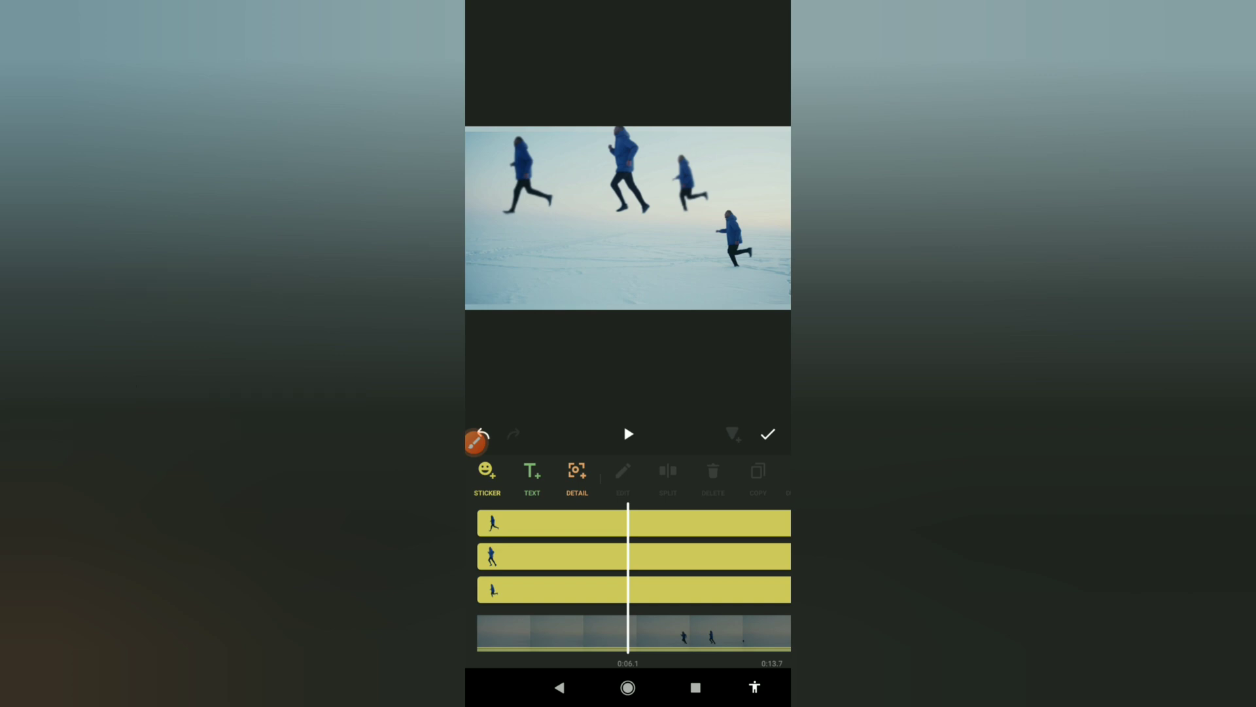
Move the third runner sticker down-right and step the video back slightly
left_click(549, 589)
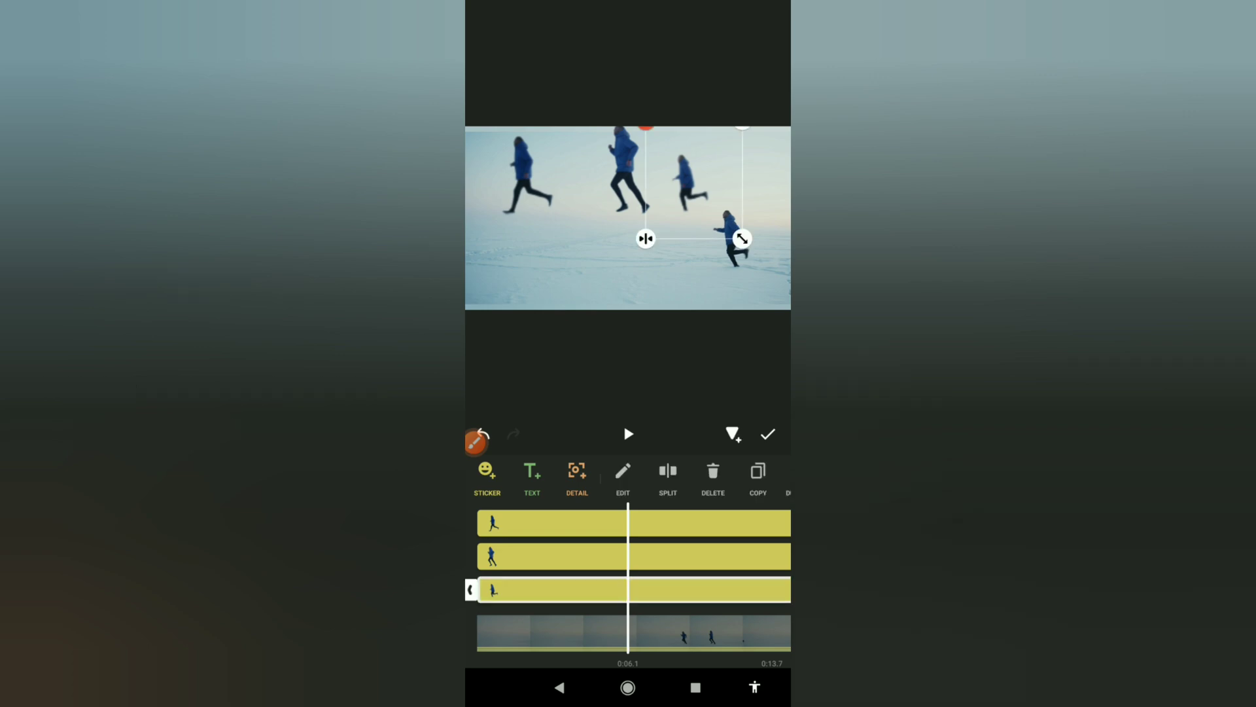
left_click_drag(695, 187, 719, 232)
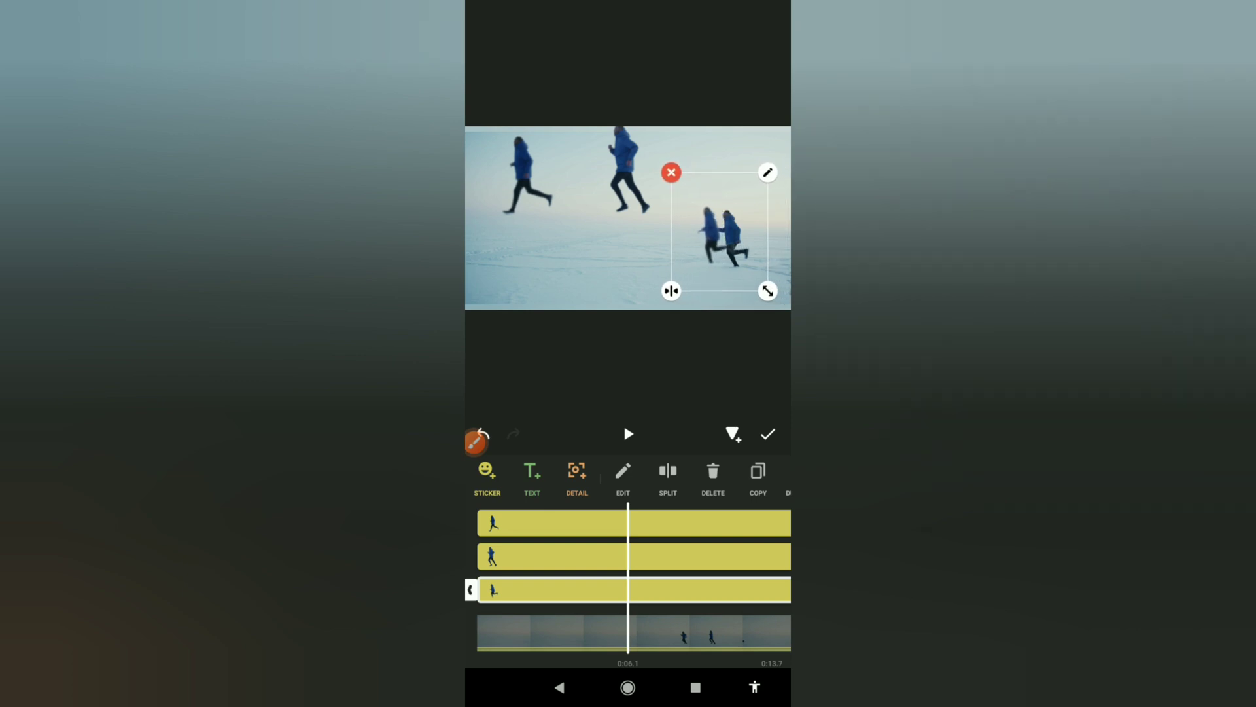
left_click(549, 216)
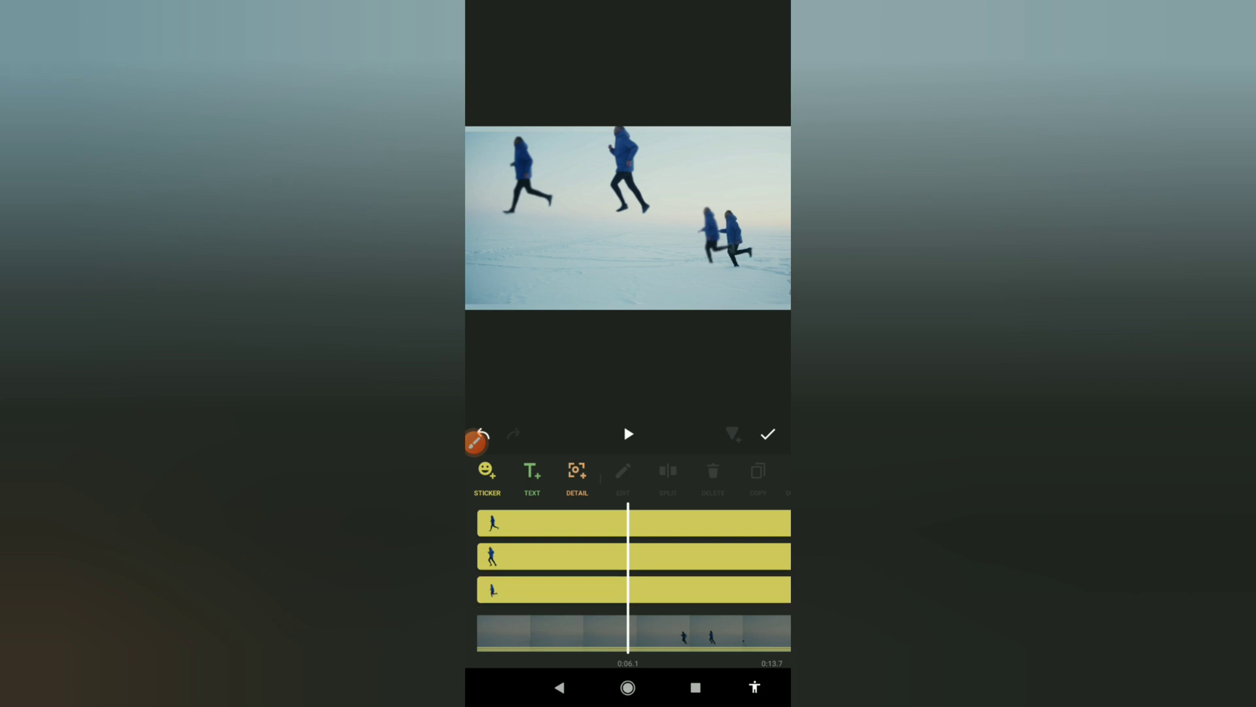
left_click_drag(550, 628, 560, 628)
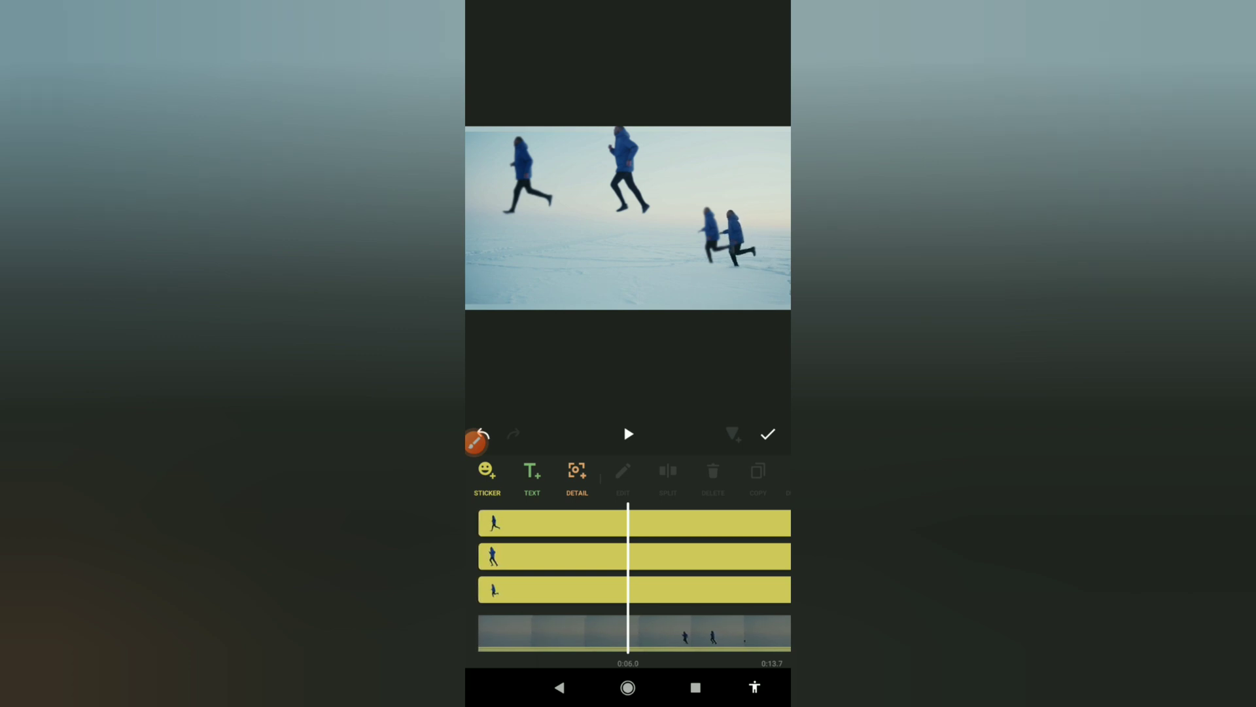
Shift and slightly enlarge the third sticker so it covers the real runner
left_click(688, 589)
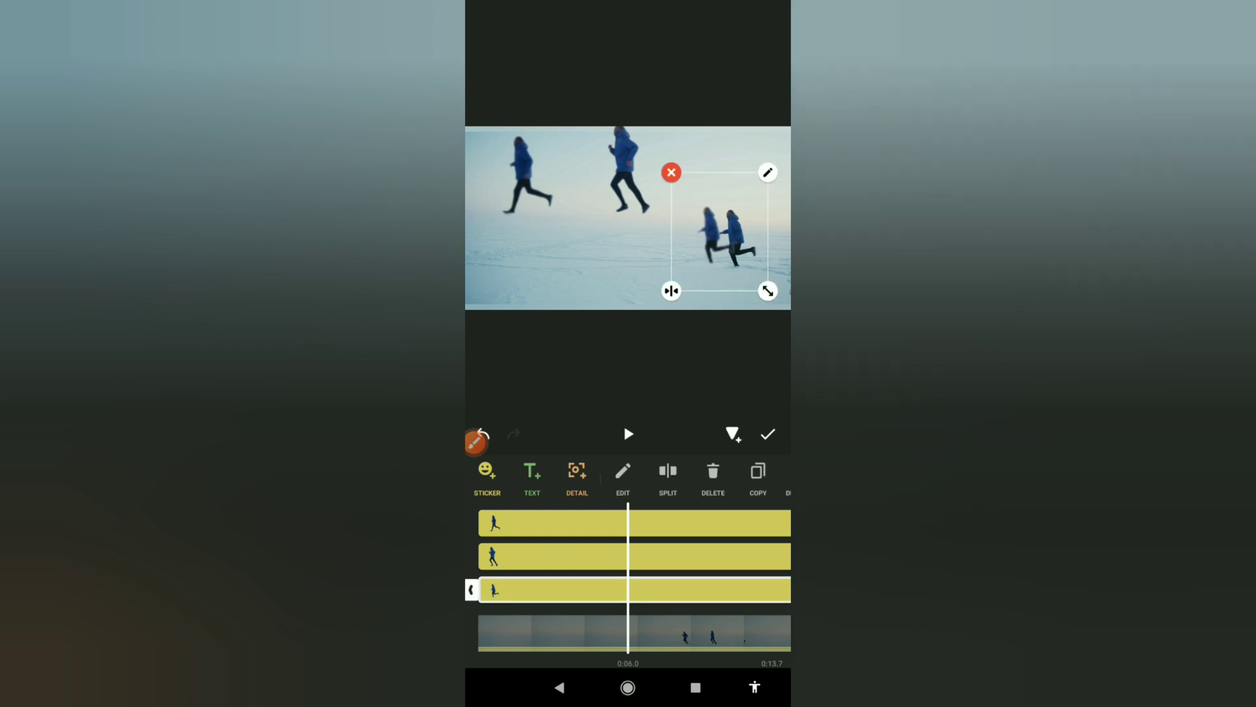
left_click_drag(720, 232, 742, 234)
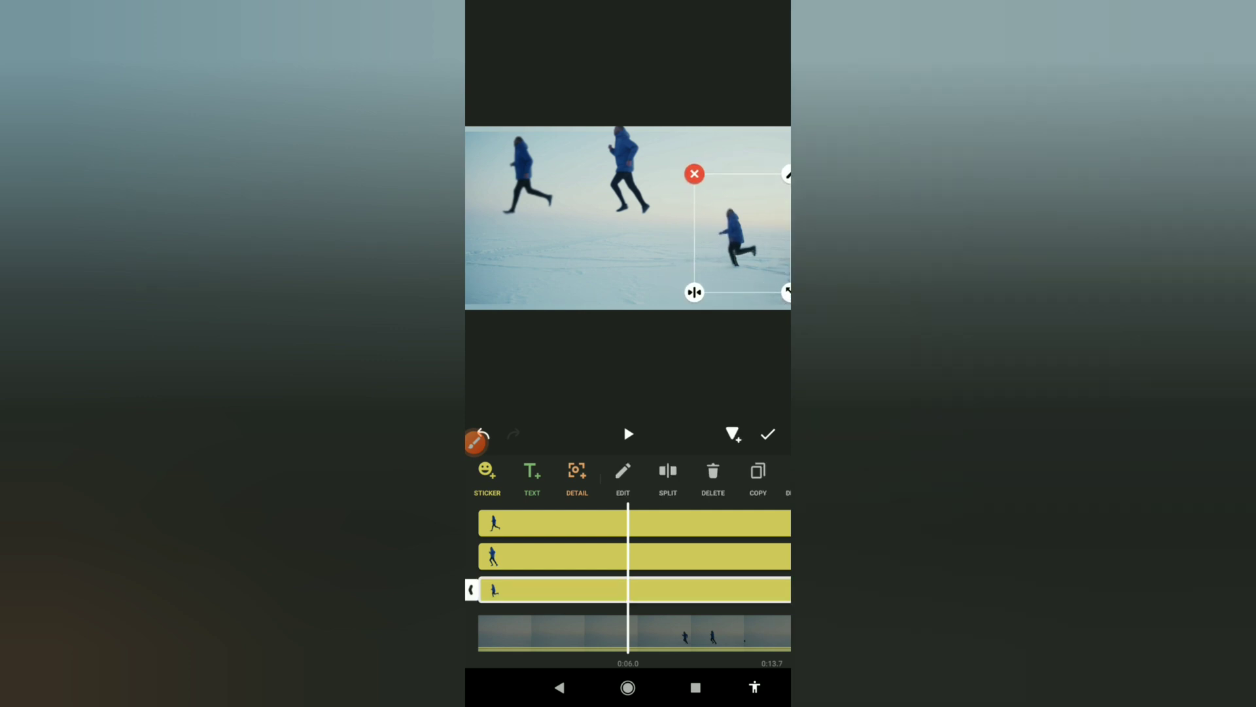
left_click(570, 363)
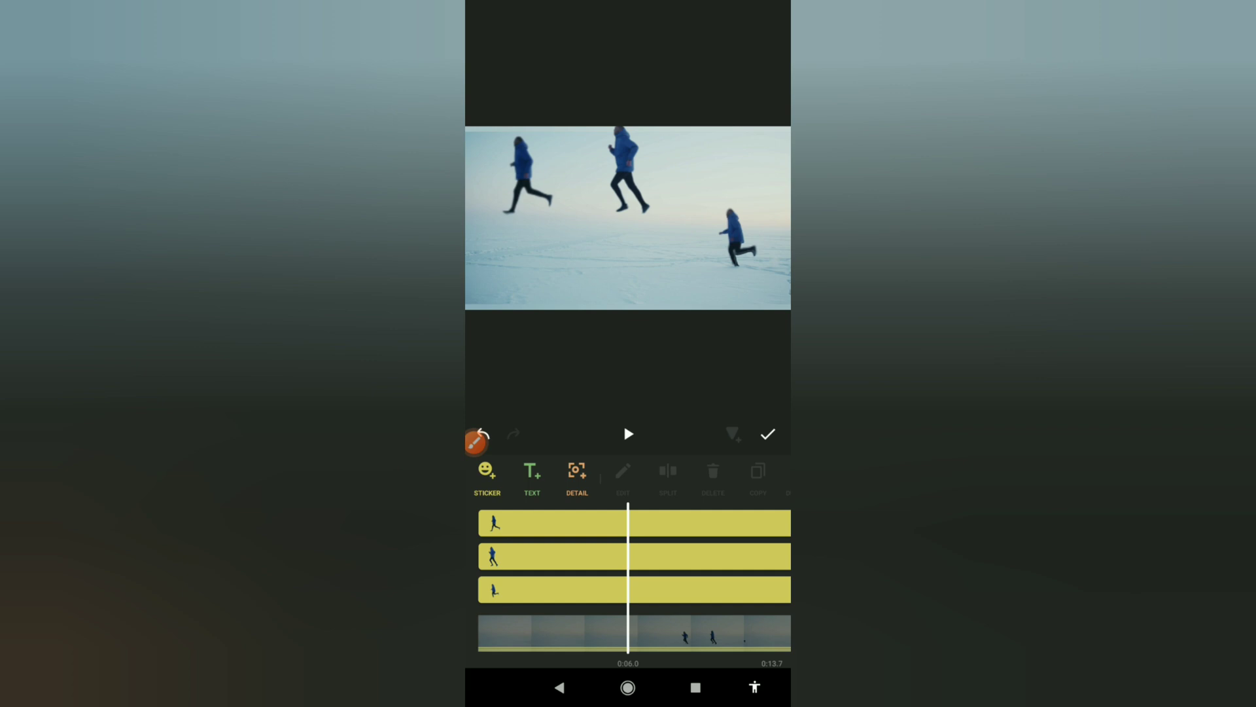
left_click(687, 589)
left_click_drag(742, 234, 711, 231)
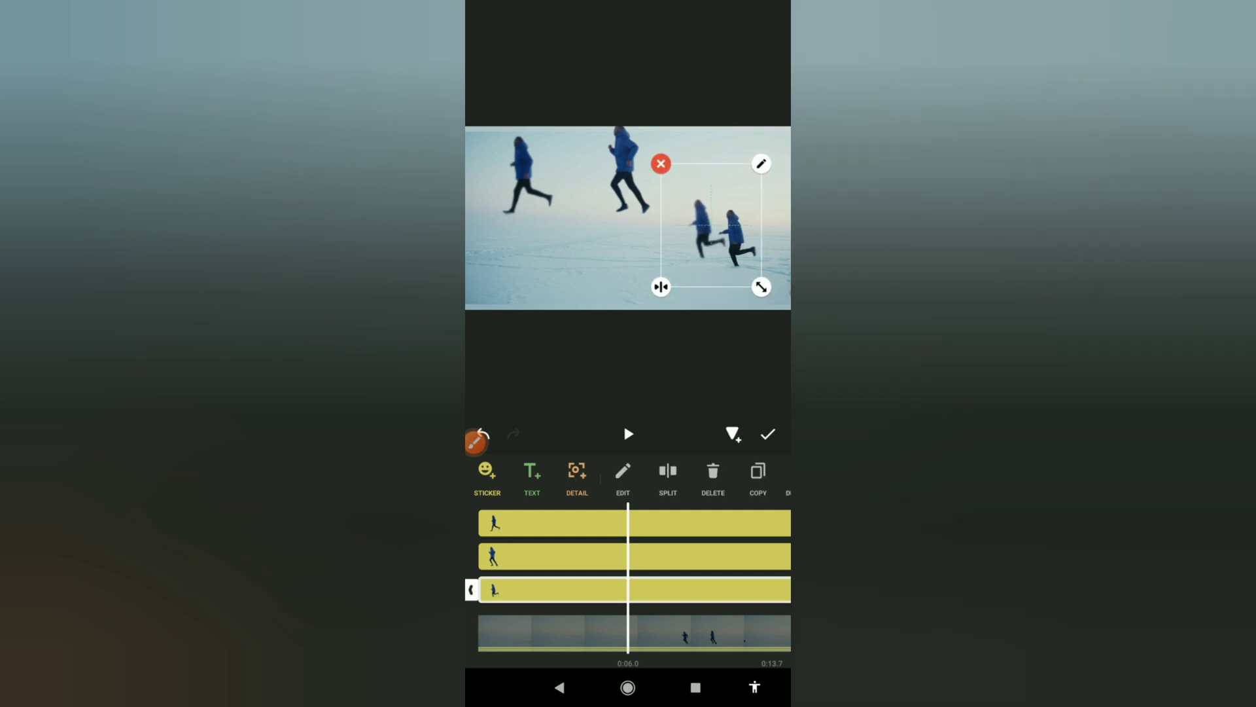
left_click_drag(758, 285, 767, 292)
left_click_drag(717, 231, 741, 235)
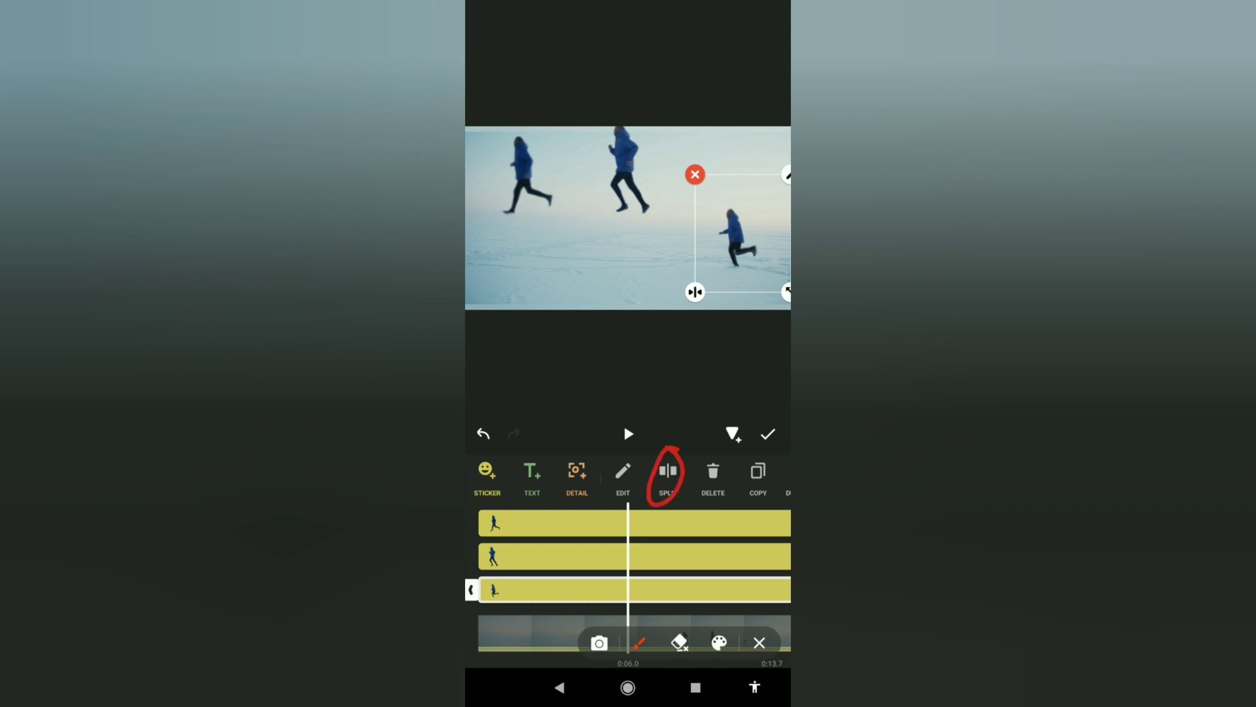
Split the third runner sticker at about 0:06 and delete its later piece
left_click(668, 472)
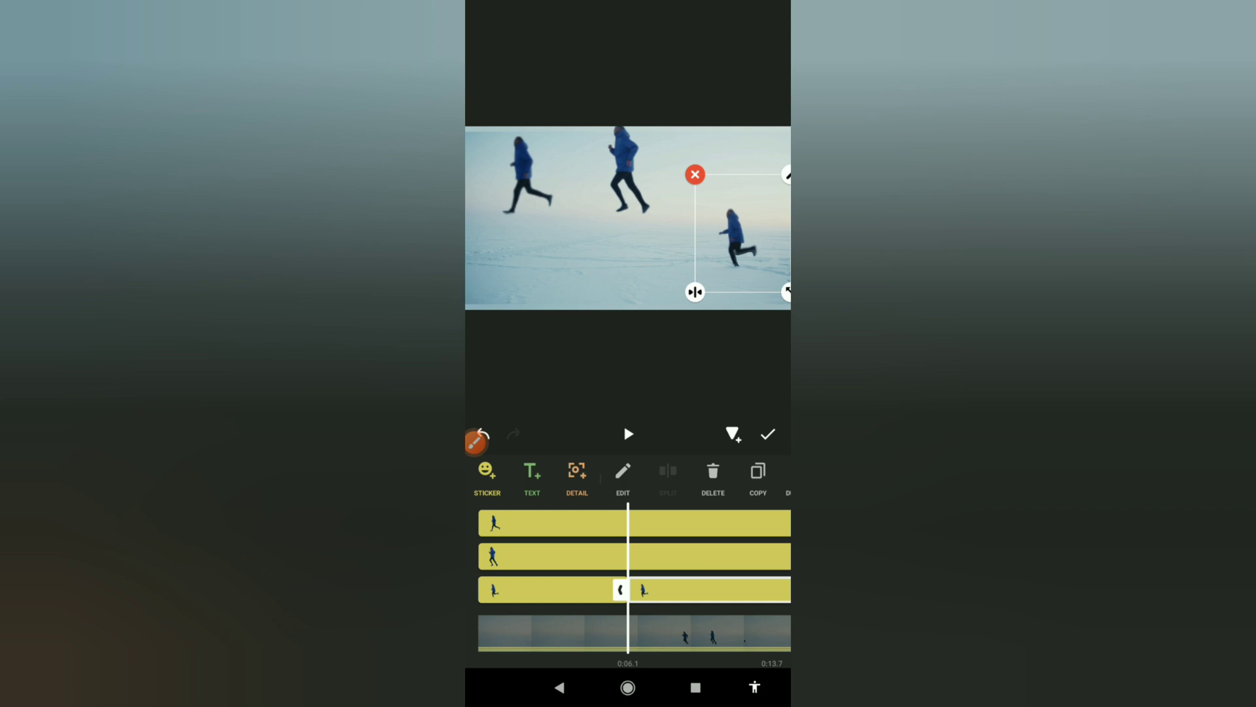
left_click(713, 472)
left_click_drag(589, 629, 656, 628)
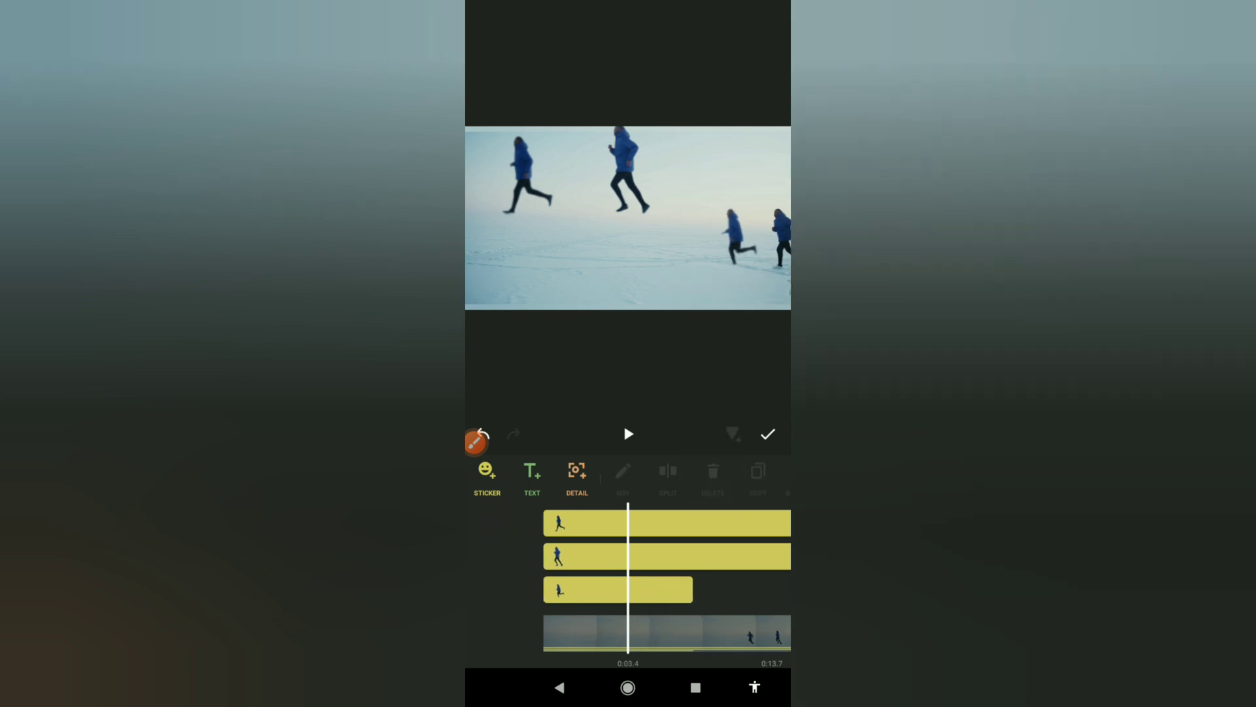
Play, rewind and replay the video to check the sticker vanishing
left_click(629, 434)
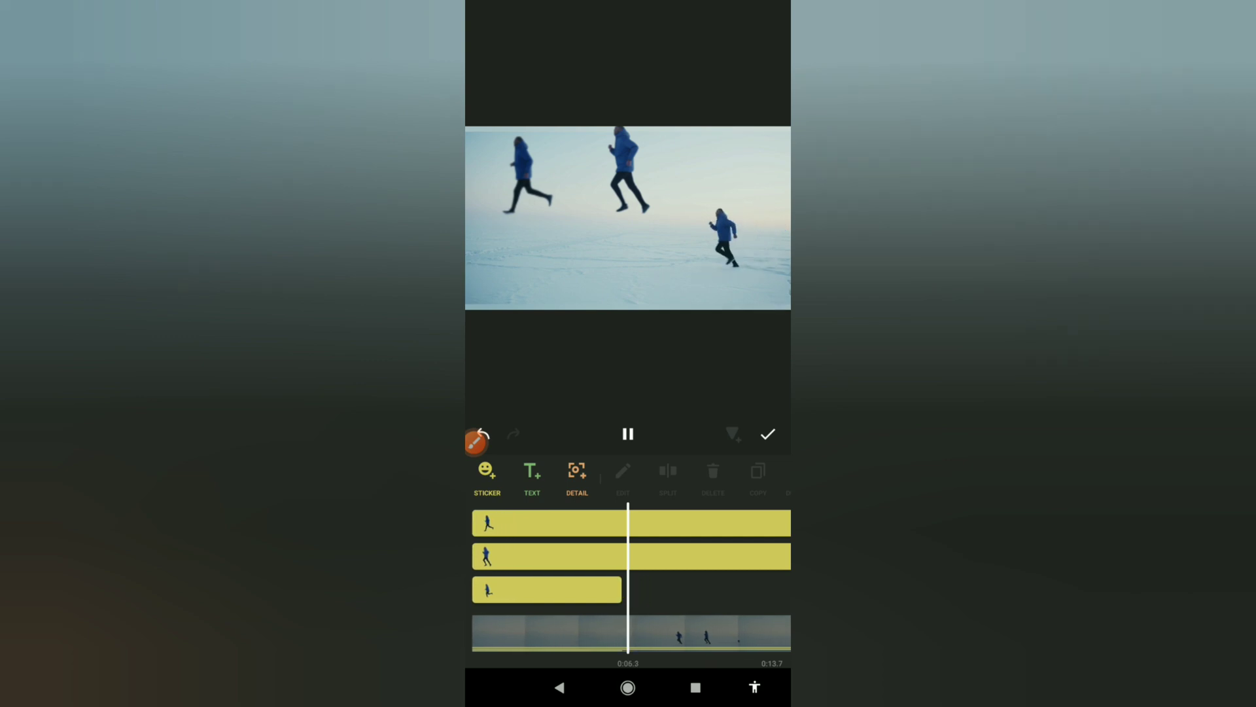
left_click(628, 433)
left_click_drag(589, 629, 614, 629)
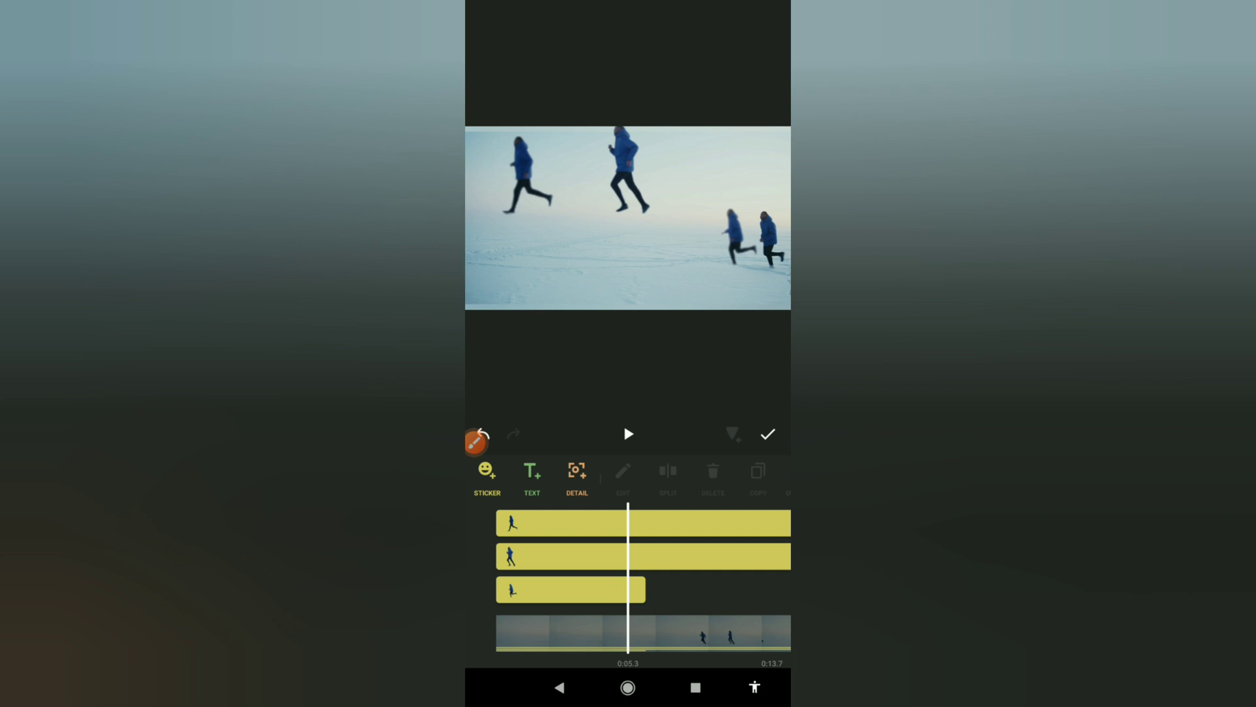
left_click(629, 435)
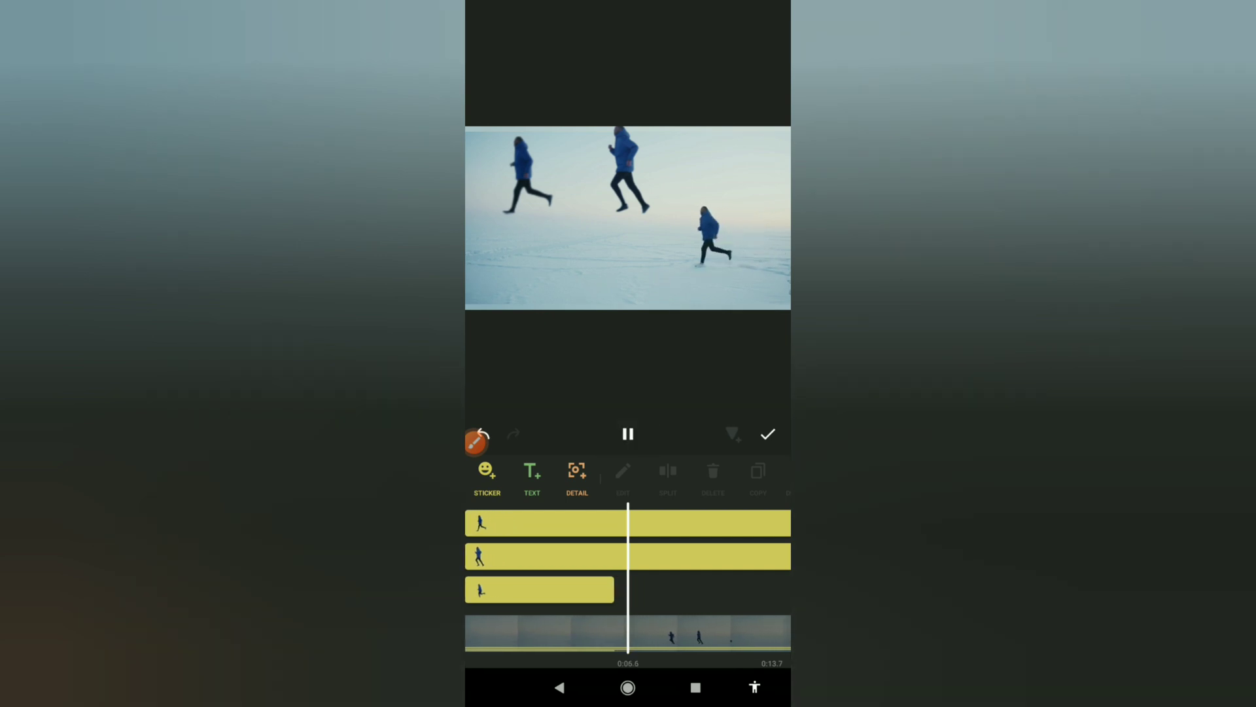
left_click(628, 434)
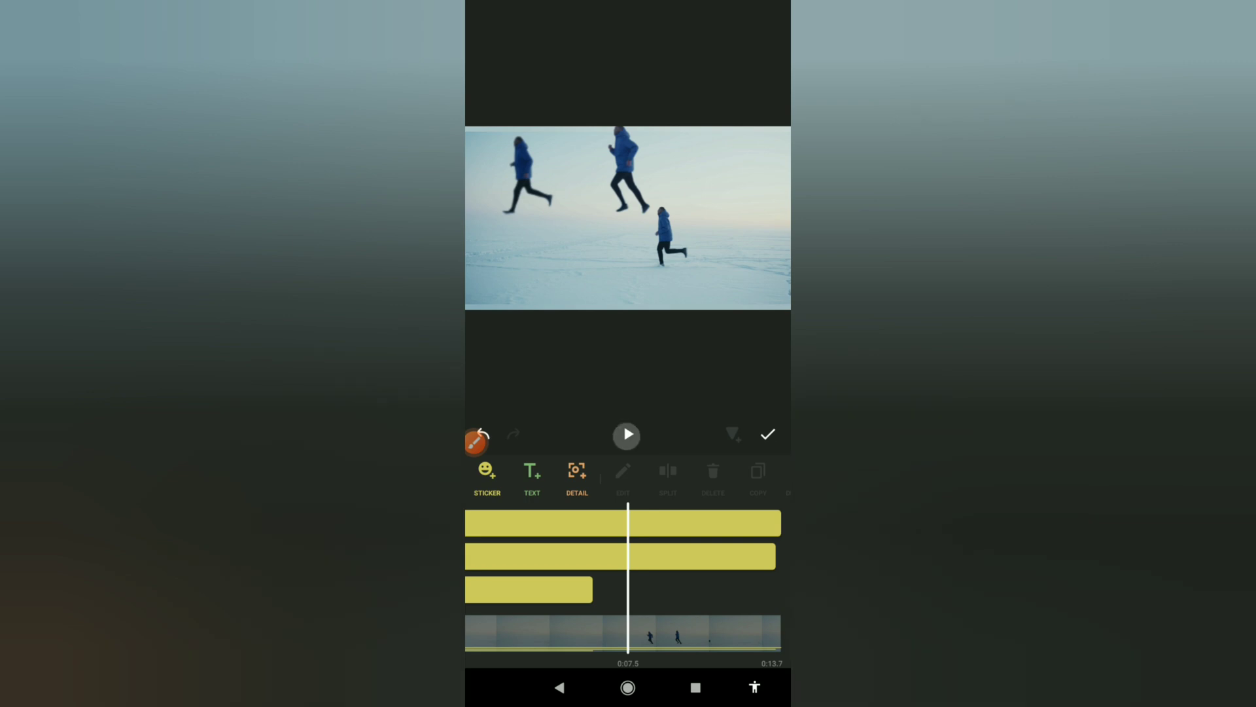
Pause playback and scrub back to just before 0:08
left_click(628, 434)
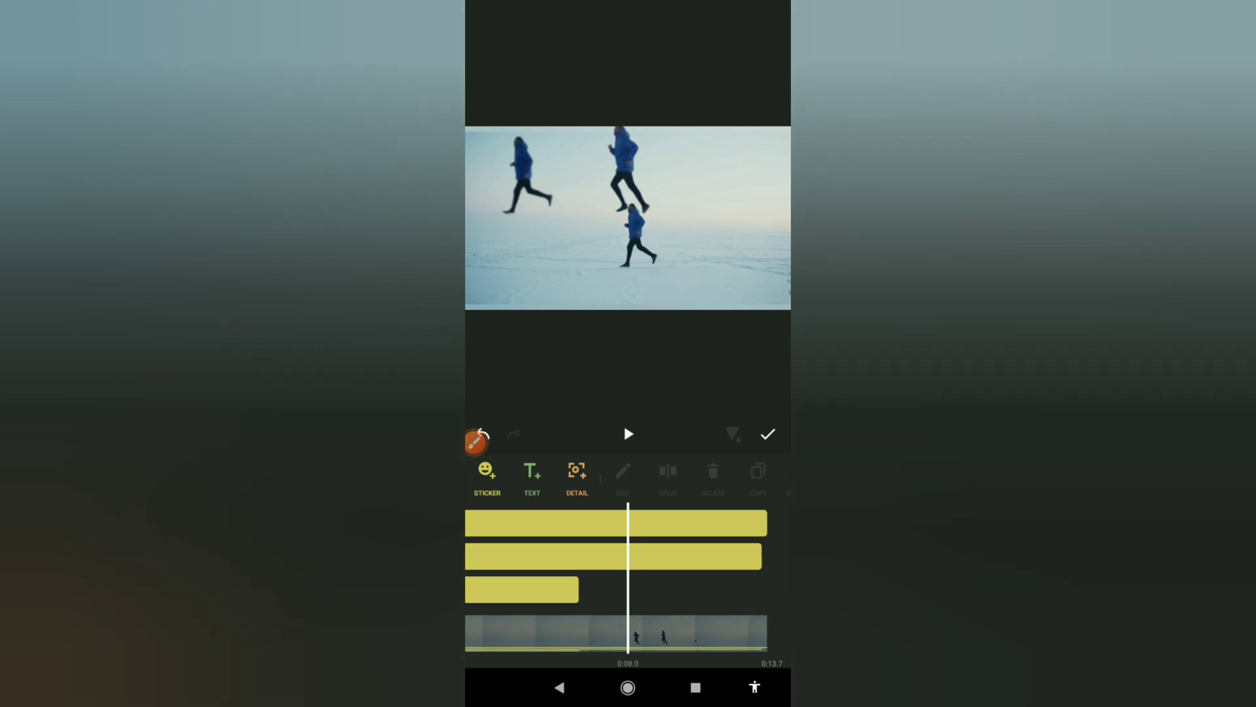
mouse_move(589, 551)
left_mouse_down()
mouse_move(605, 551)
mouse_move(589, 550)
left_mouse_up()
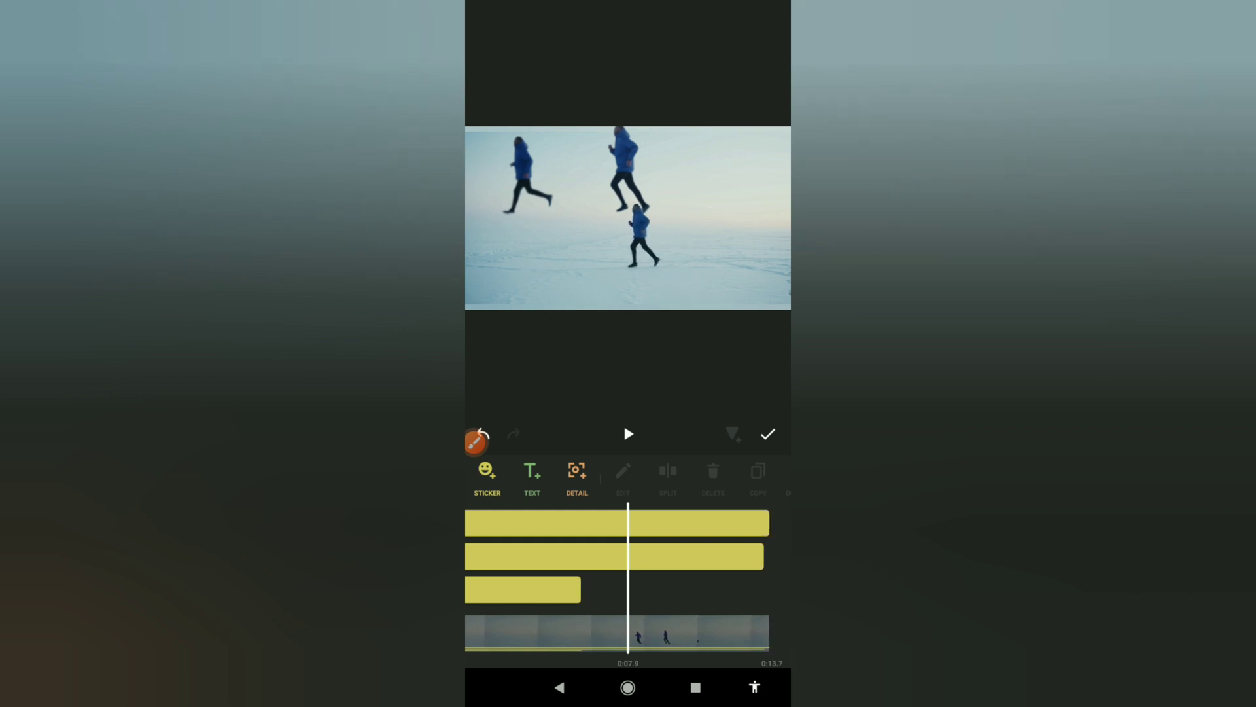
Move the middle runner cutout toward the real runner and step back to 0:07.6
left_click(687, 556)
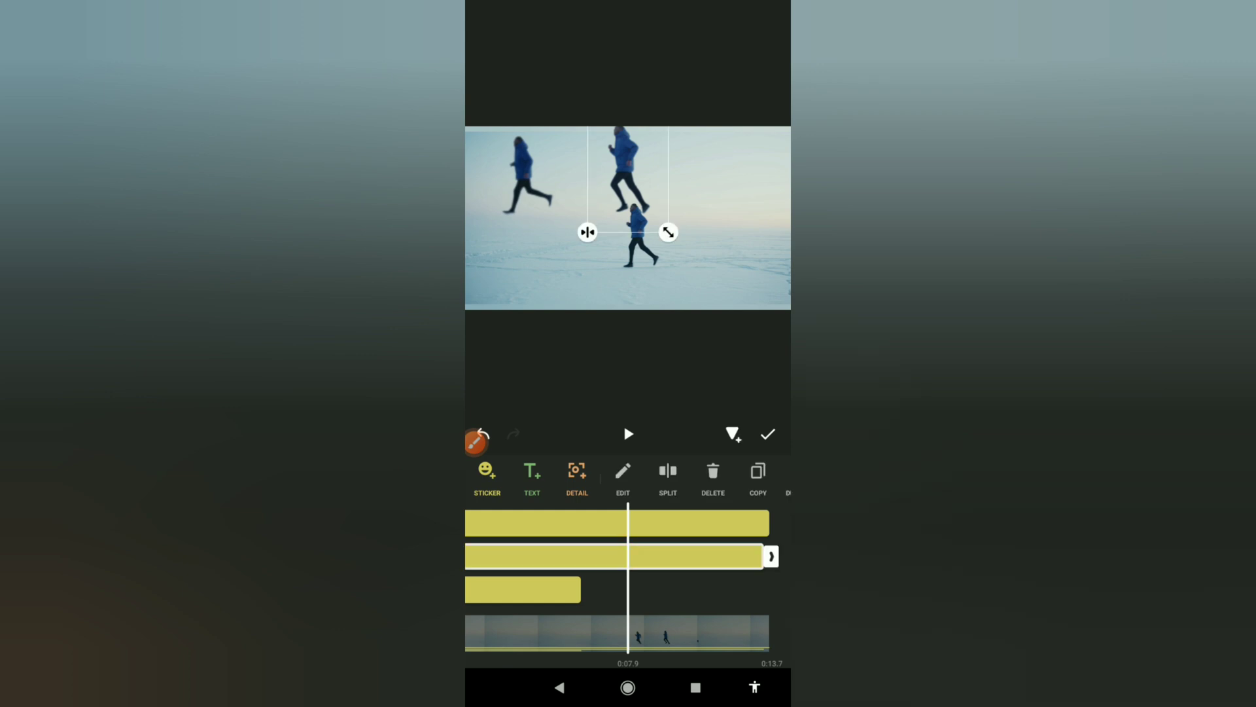
left_click_drag(629, 182, 642, 226)
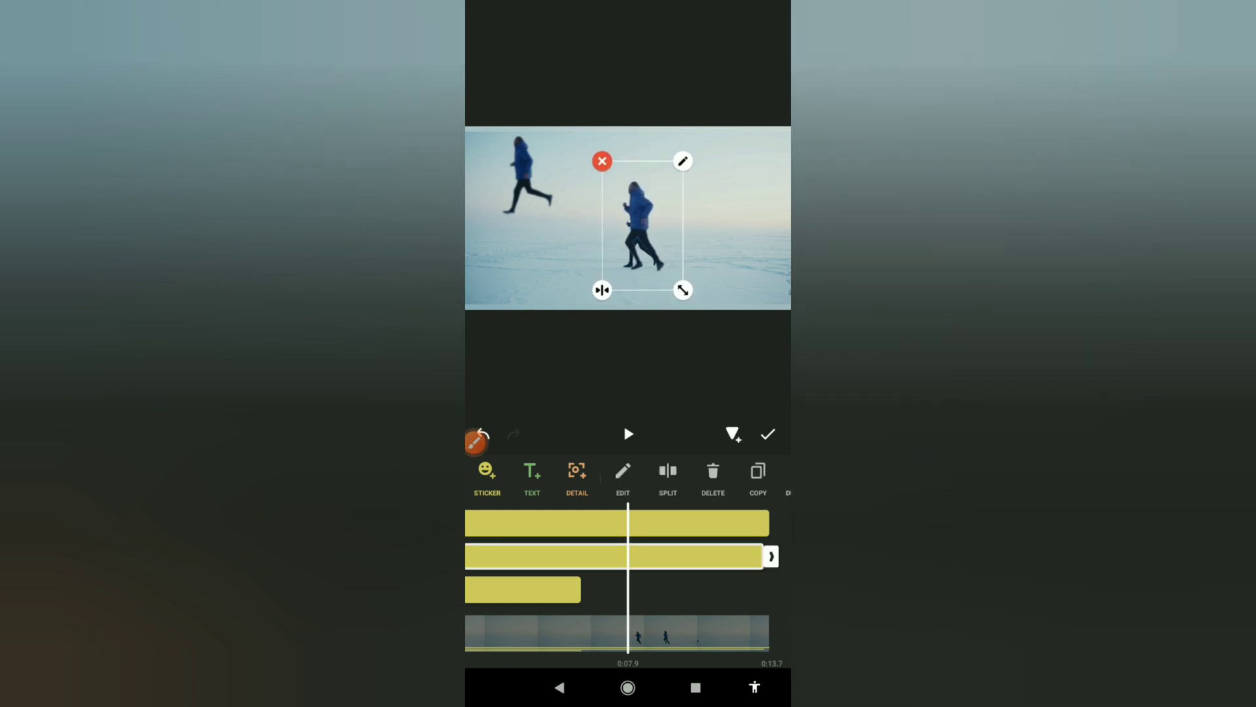
left_click_drag(640, 223, 646, 223)
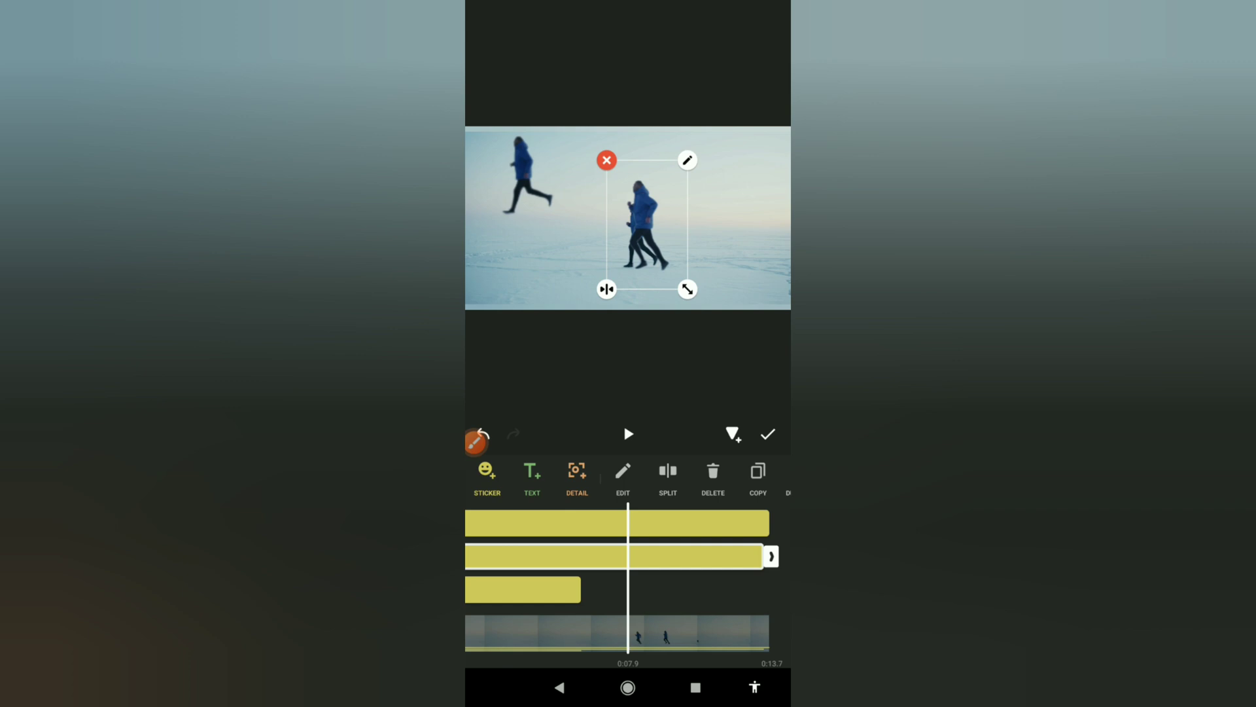
left_click_drag(644, 224, 589, 246)
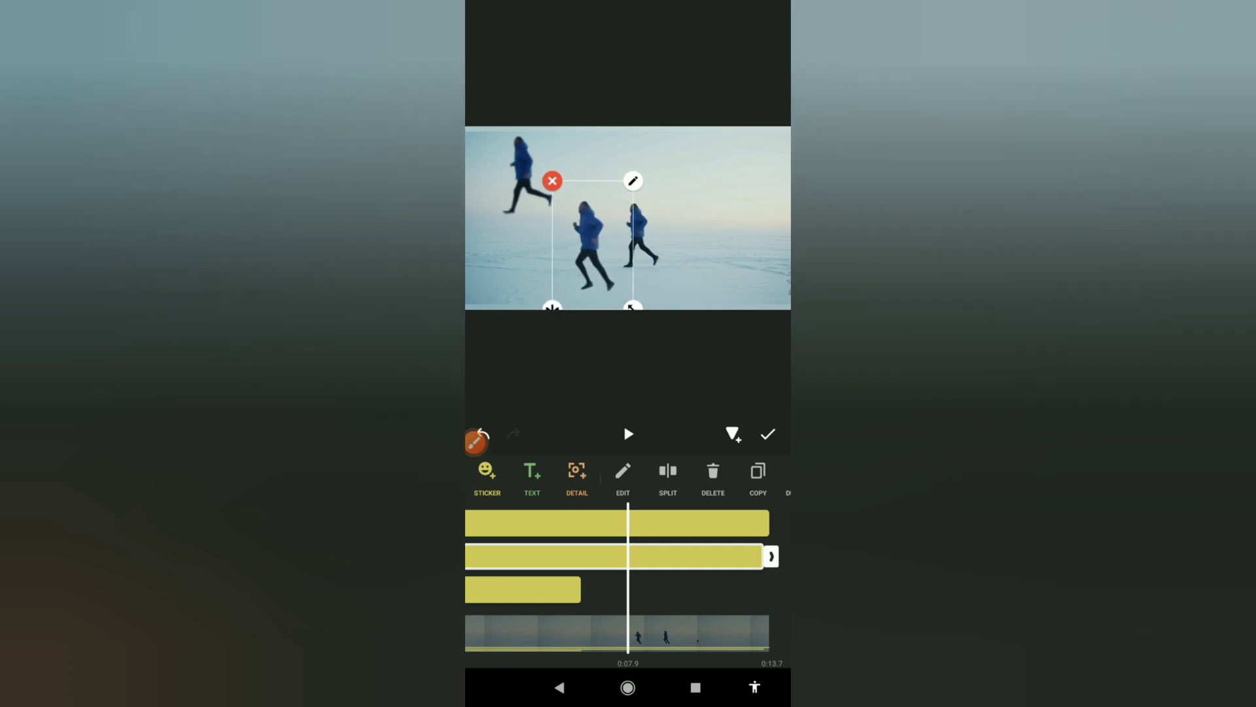
left_click_drag(687, 589, 687, 589)
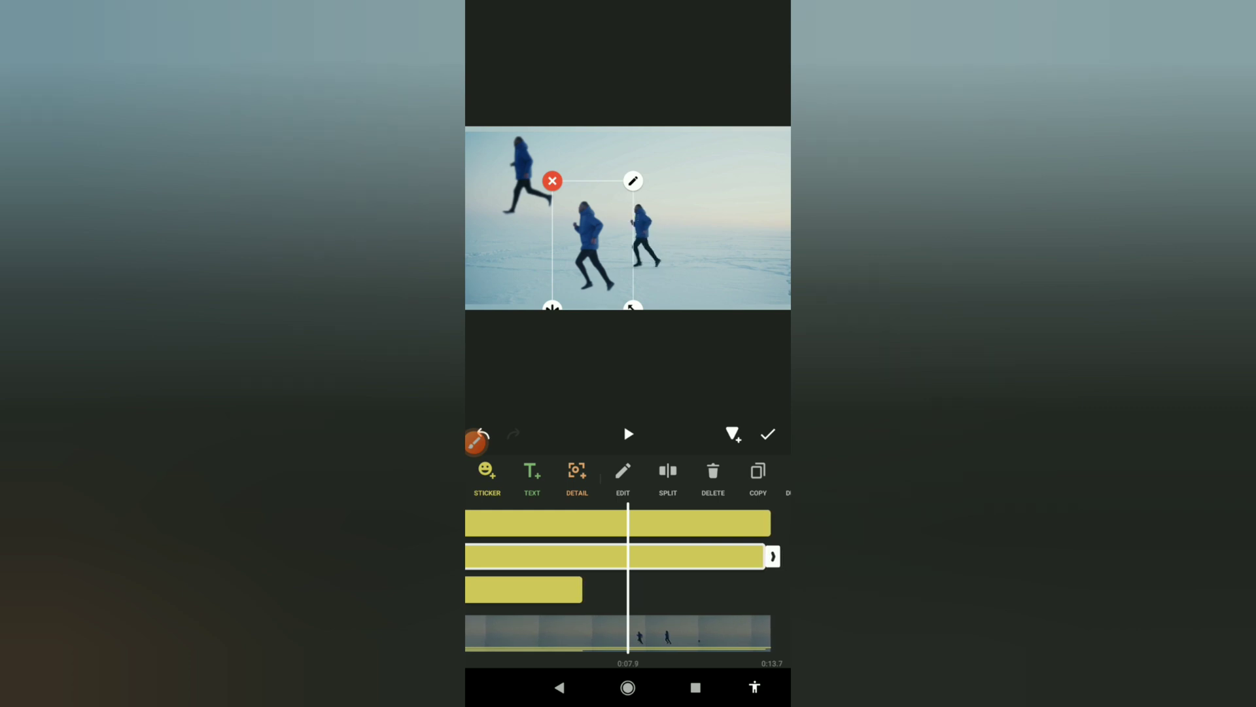
left_click(707, 364)
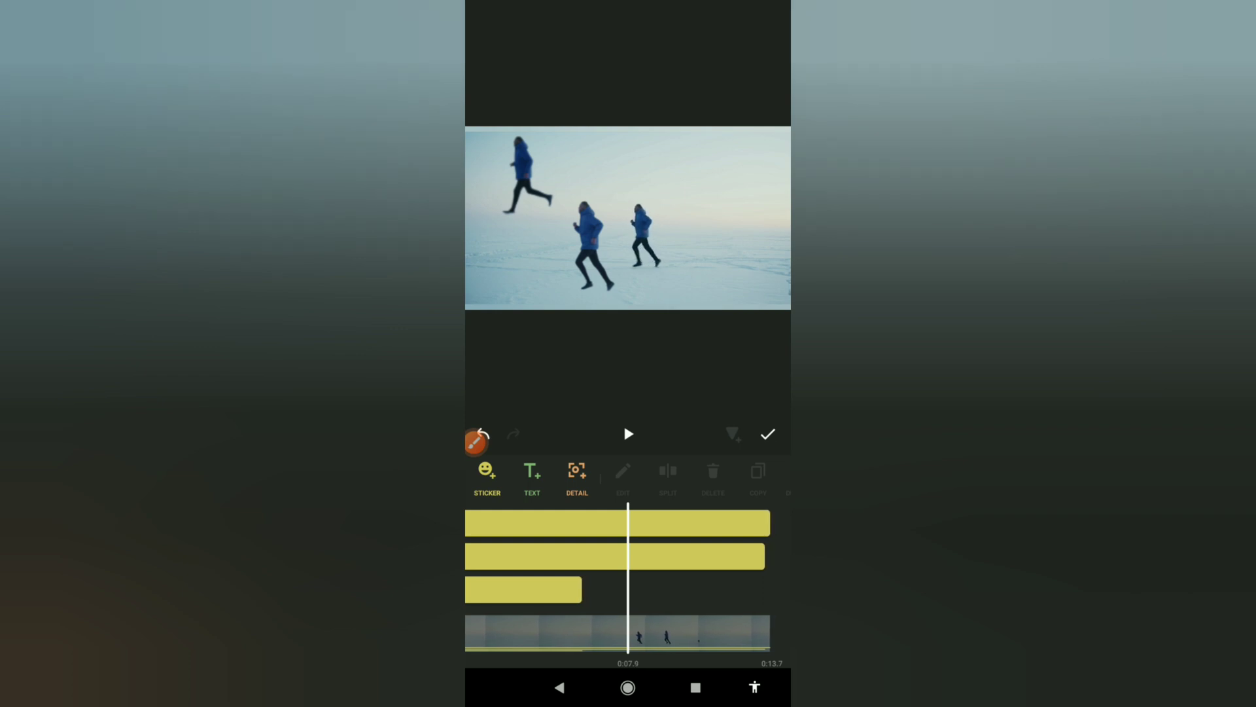
Shrink and nudge the middle cutout until it matches the real runner
left_click(549, 557)
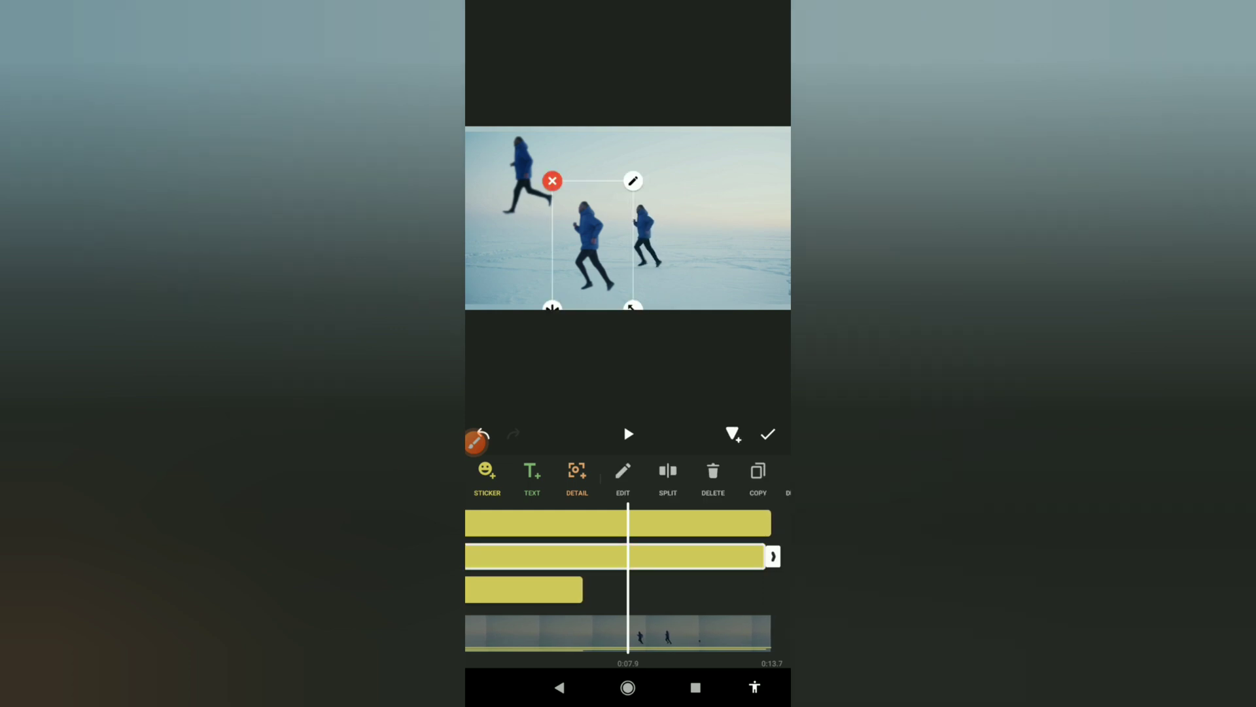
left_click_drag(593, 245, 637, 234)
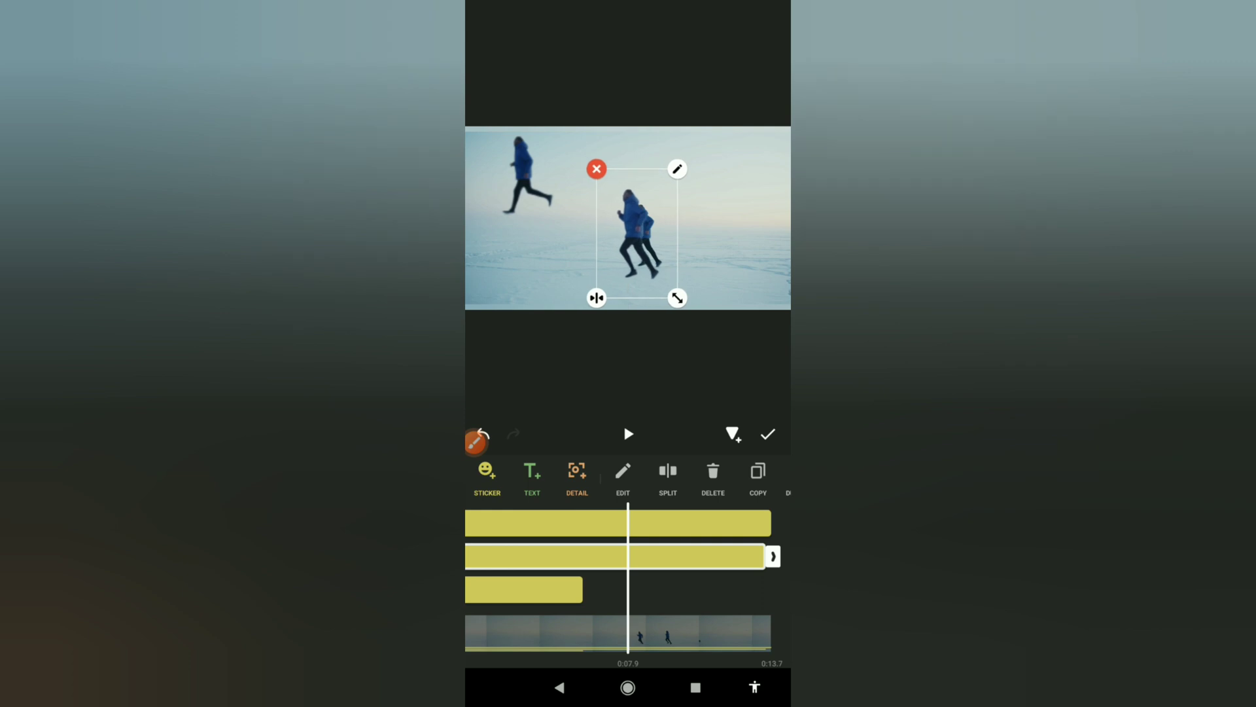
left_click_drag(677, 297, 674, 293)
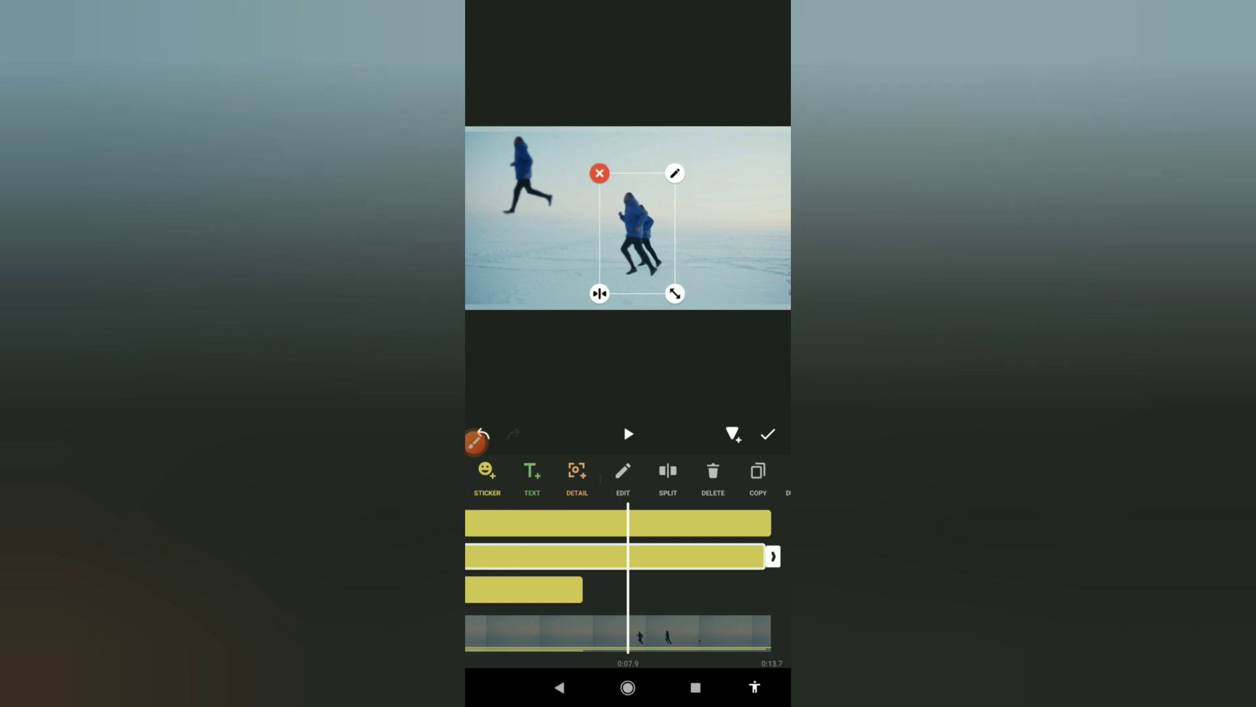
left_click_drag(636, 236, 649, 244)
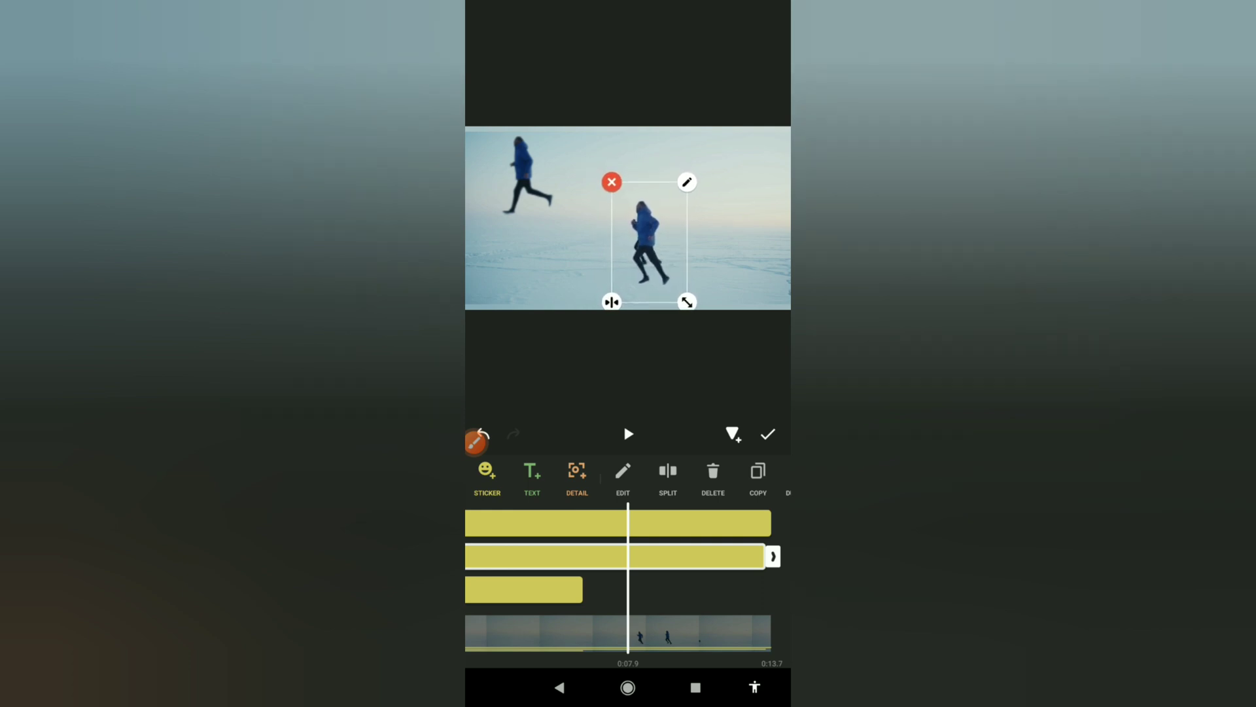
left_click_drag(686, 302, 677, 286)
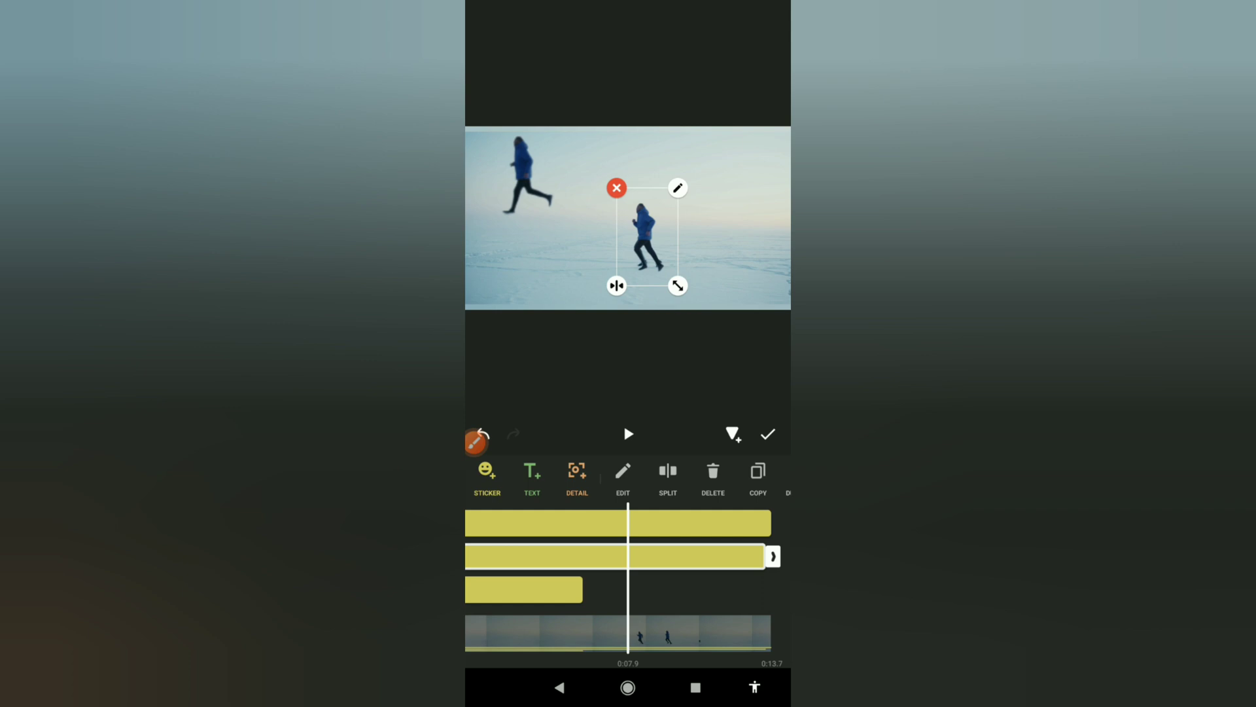
left_click_drag(677, 285, 674, 281)
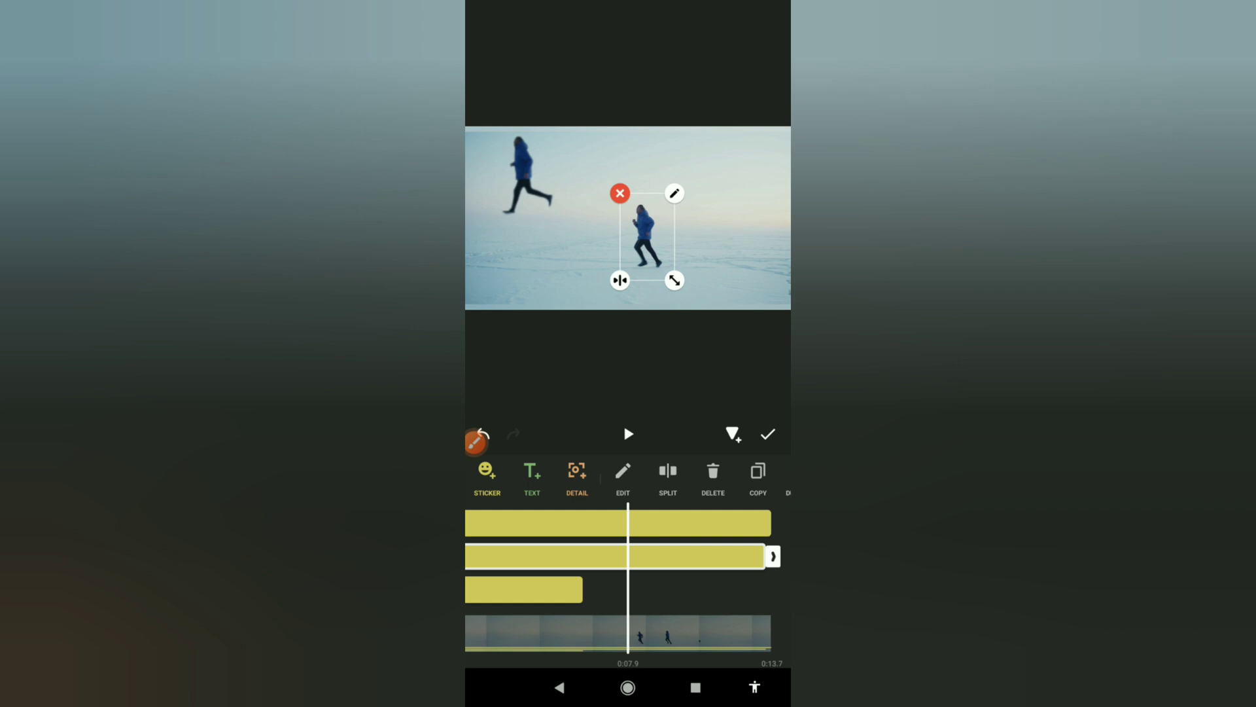
left_click_drag(646, 236, 647, 233)
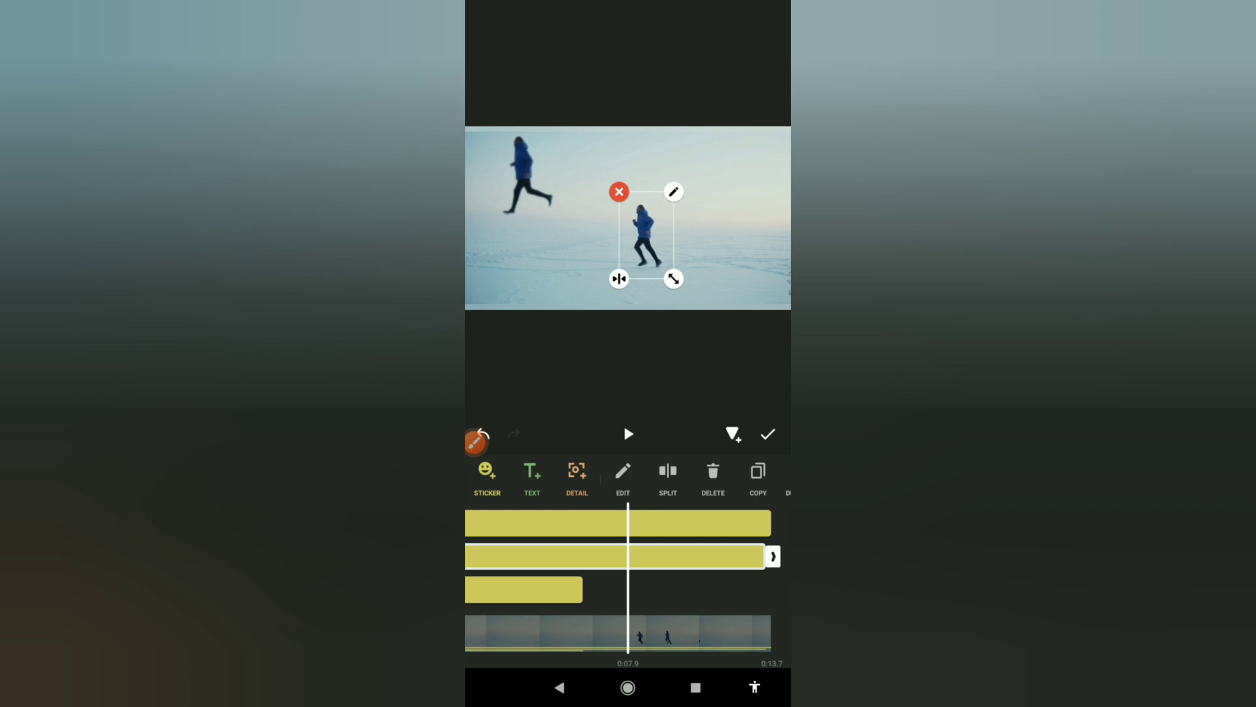
Split the middle runner sticker at about 0:07.9 and delete the later piece
left_click_drag(660, 466, 677, 462)
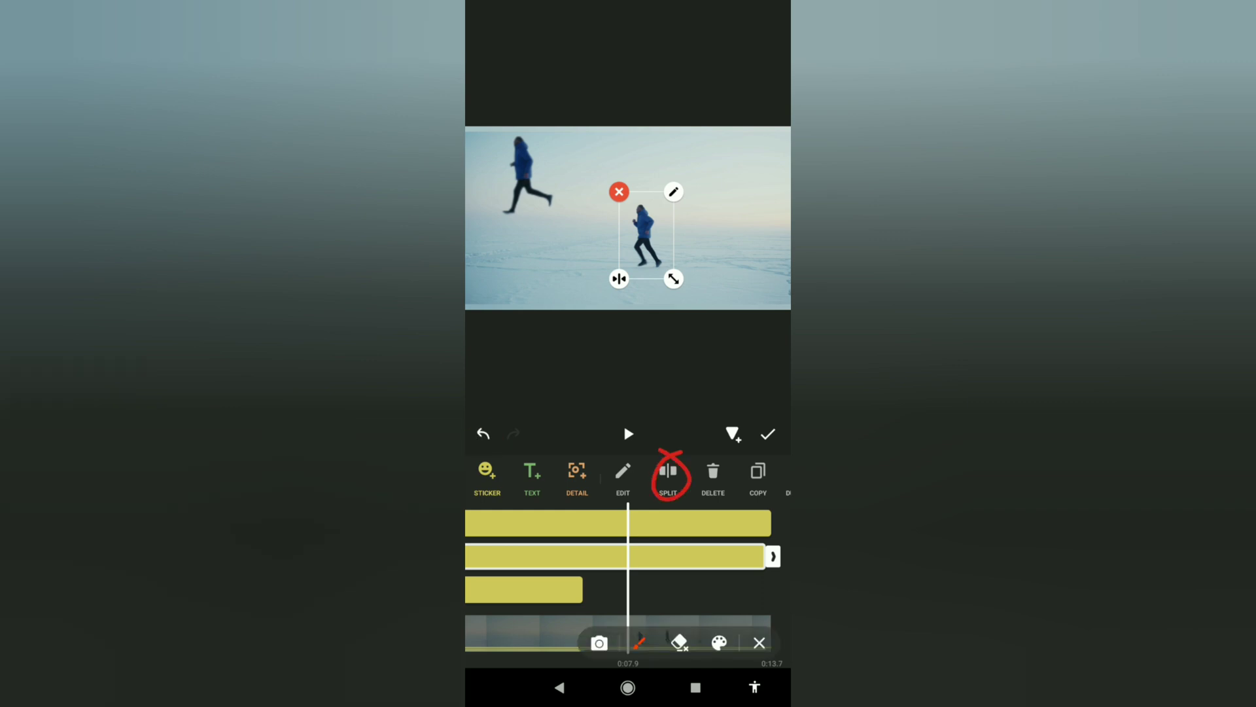
left_click_drag(664, 542, 687, 560)
left_click(759, 643)
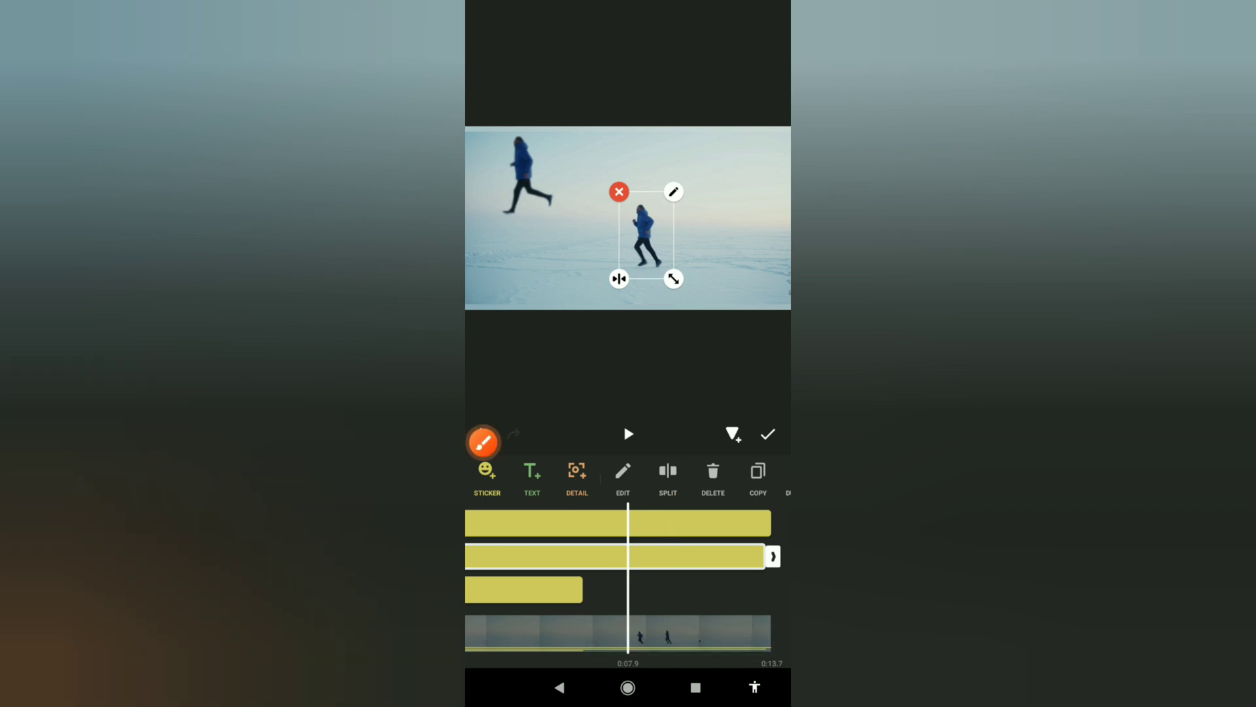
left_click(667, 471)
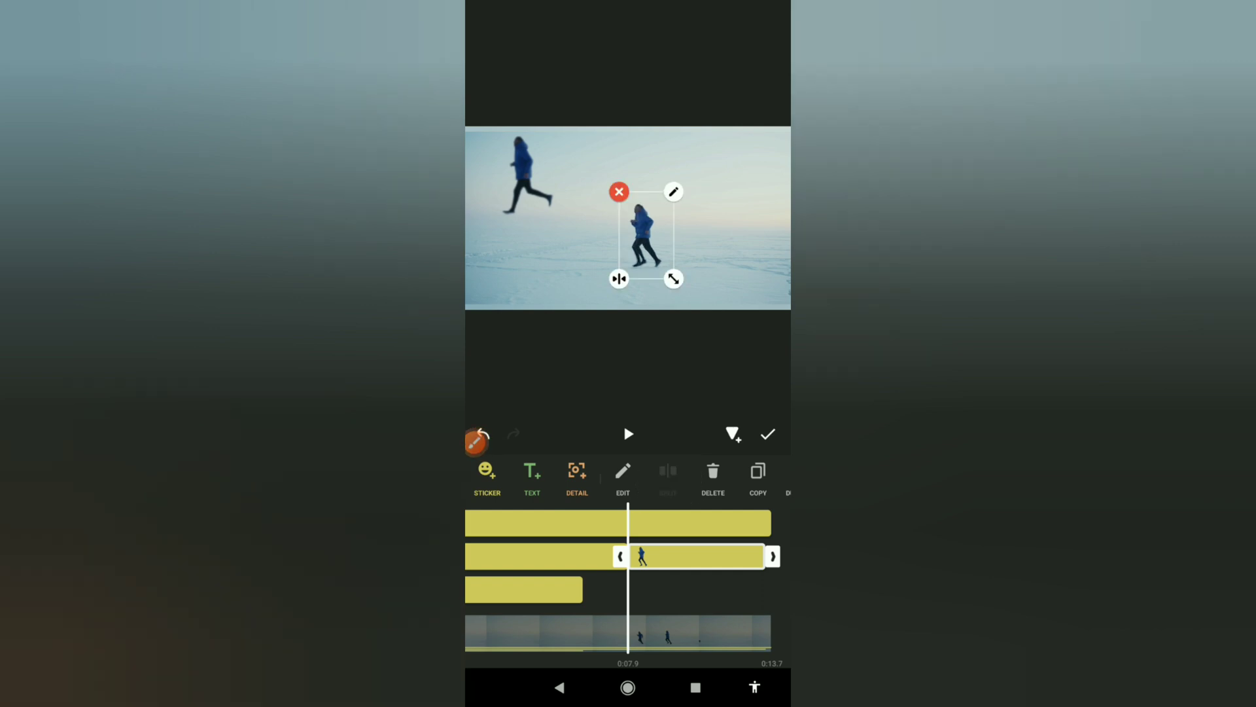
left_click(483, 442)
left_click_drag(678, 549, 682, 559)
left_click(759, 643)
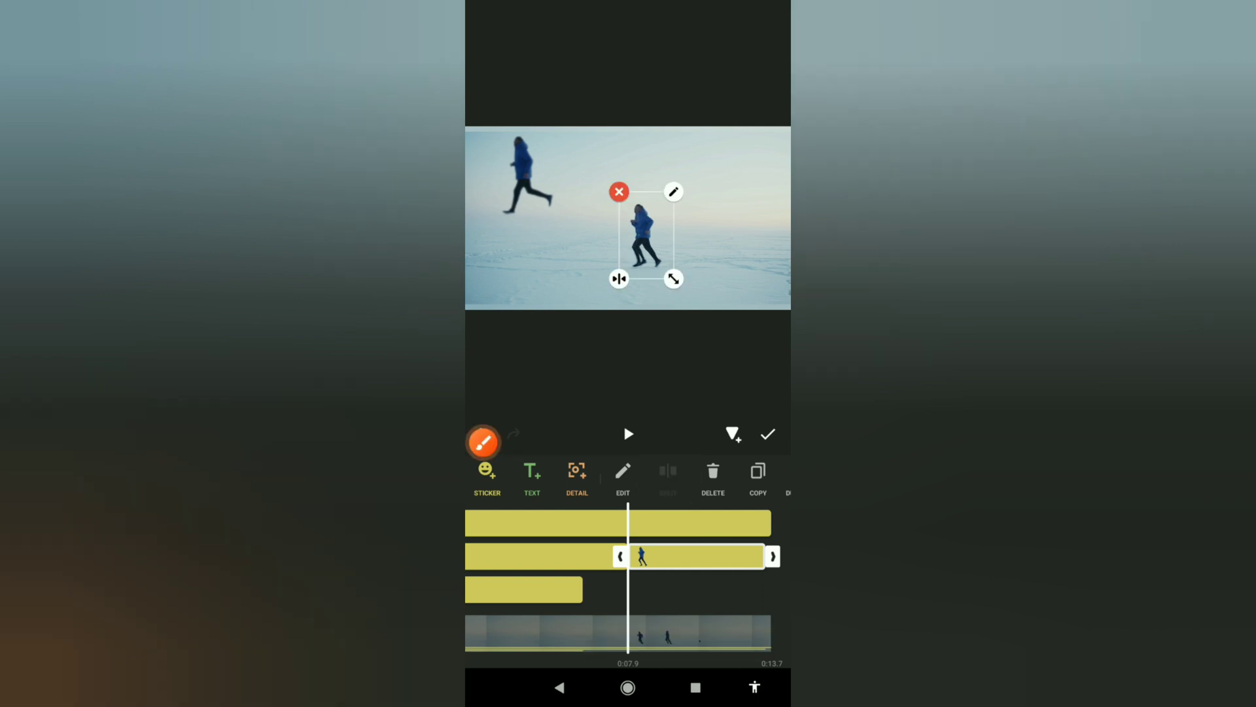
left_click(483, 442)
left_click_drag(702, 457, 722, 506)
left_click(759, 643)
left_click(713, 476)
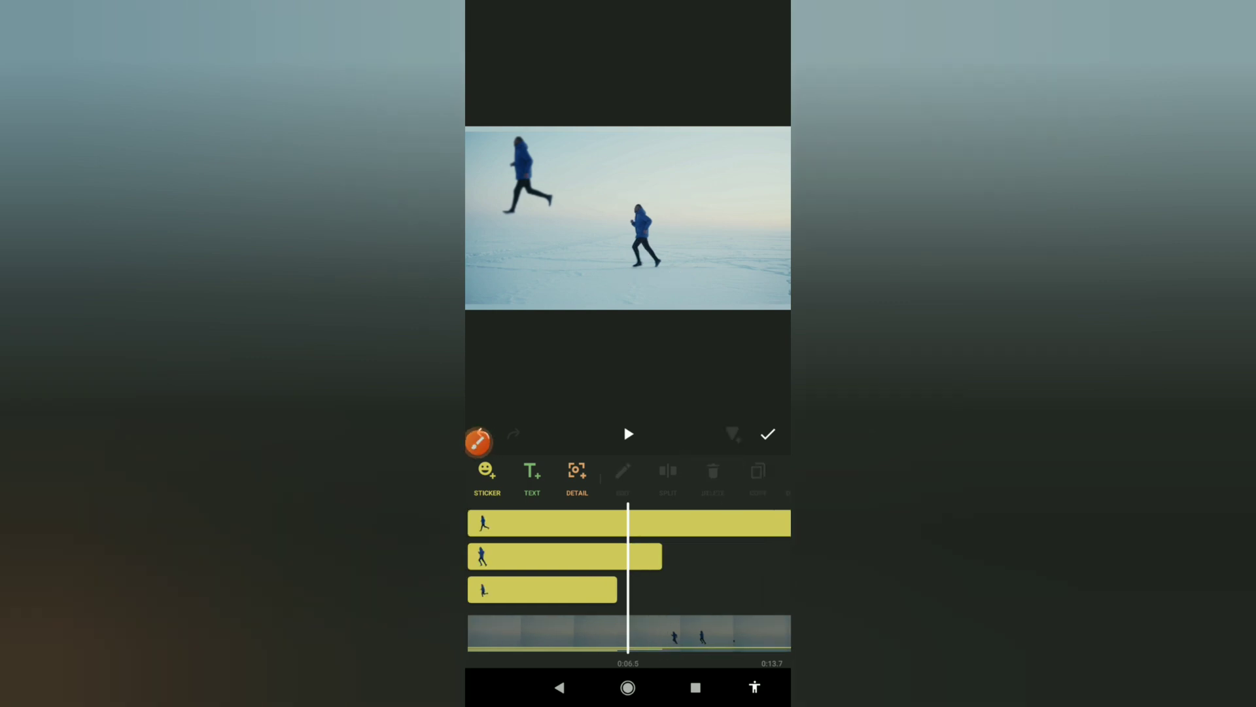
left_click_drag(511, 588, 639, 590)
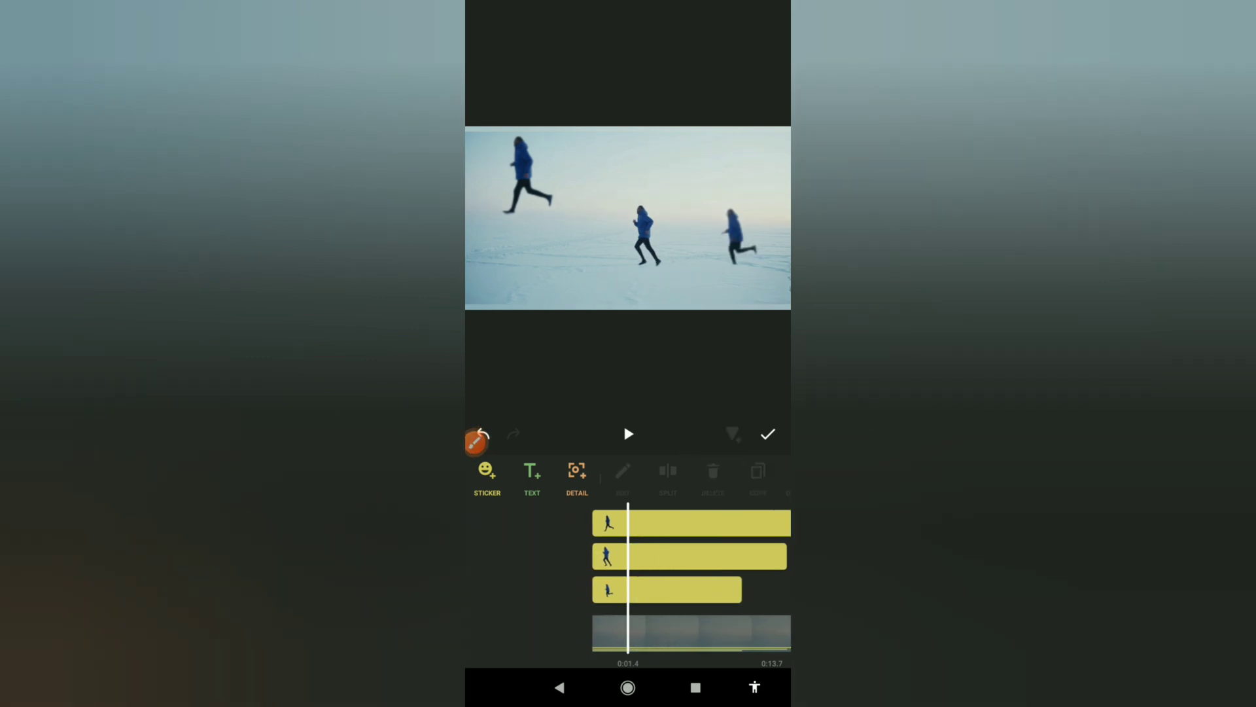
Play from near the start, stop, and scrub to around 0:09.8
left_click(629, 434)
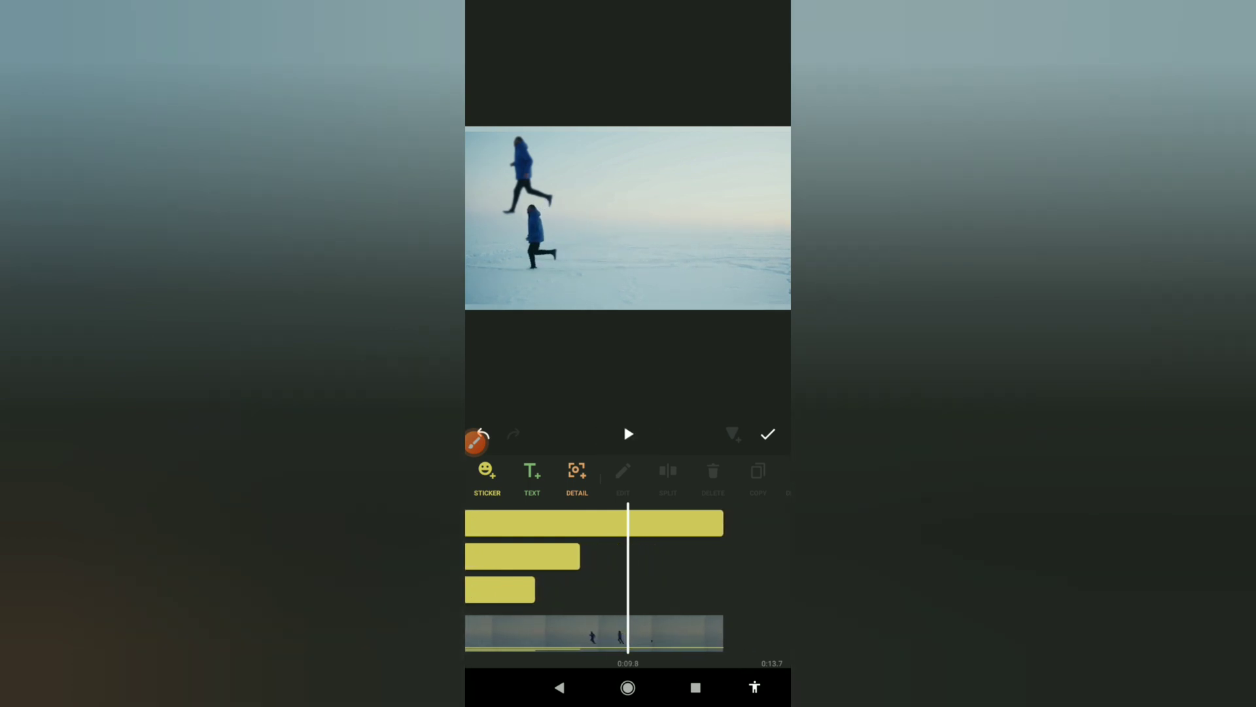
left_click(629, 433)
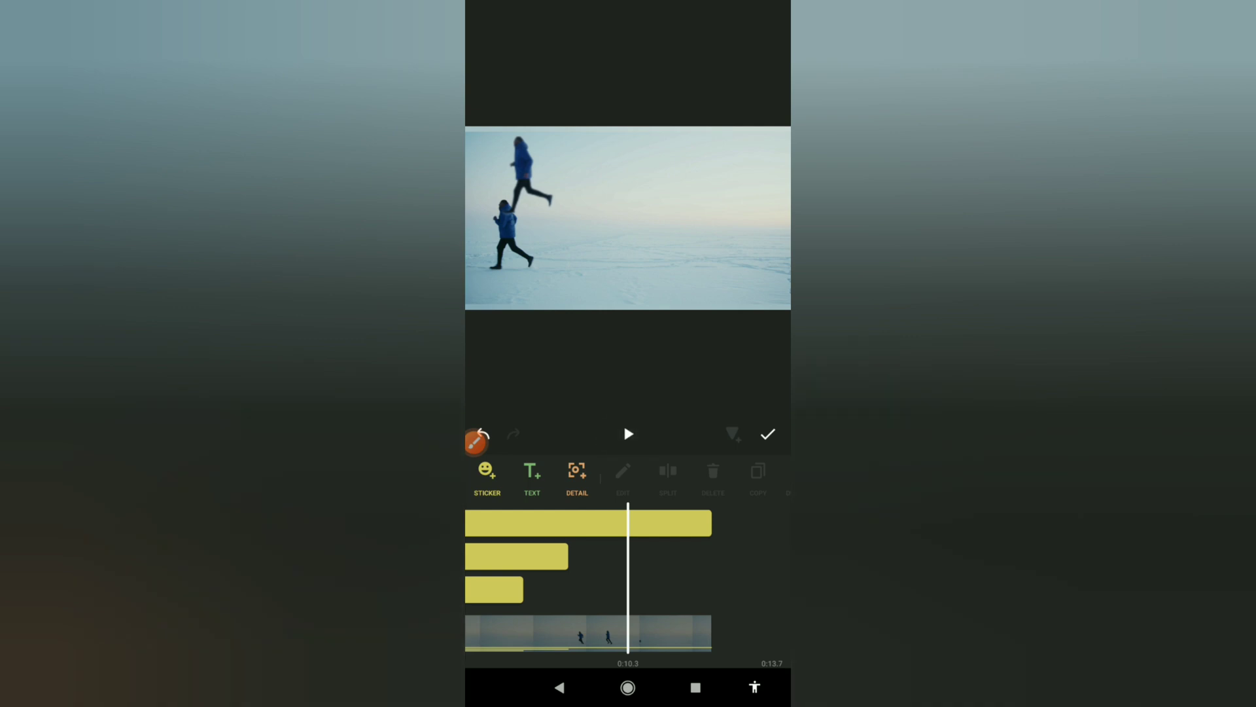
mouse_move(589, 560)
left_mouse_down()
mouse_move(605, 559)
mouse_move(589, 560)
left_mouse_up()
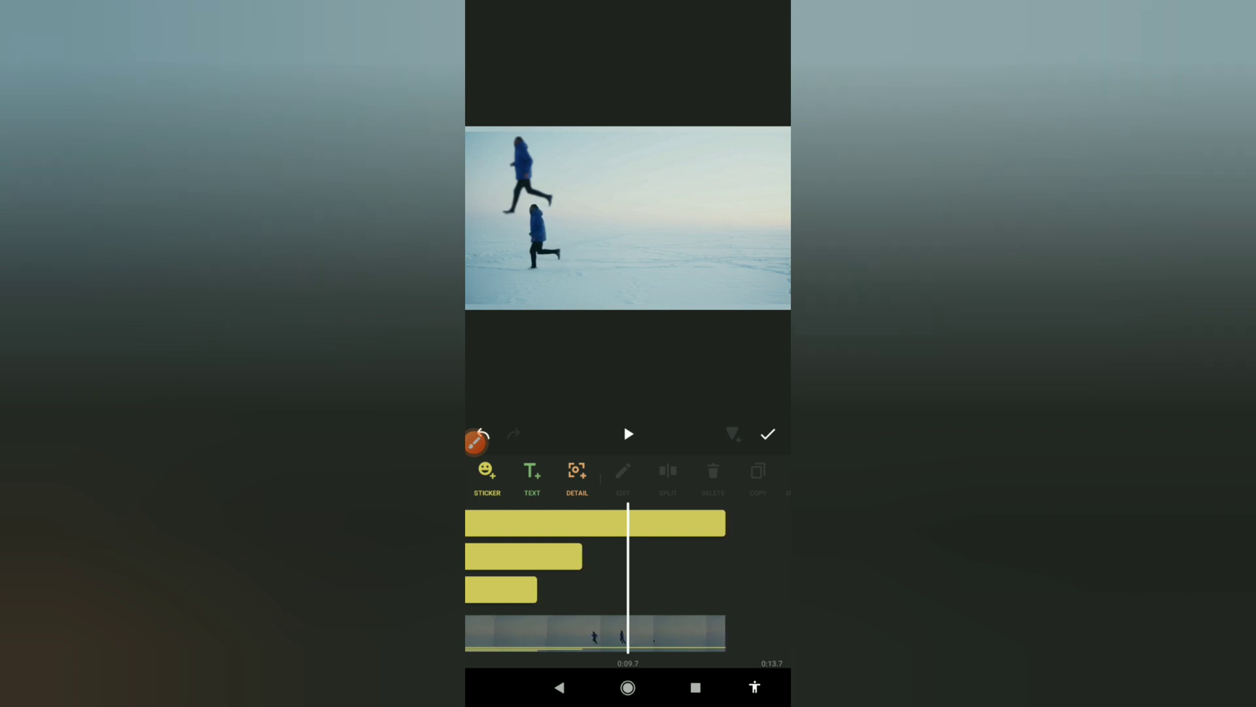
left_click_drag(589, 560, 585, 560)
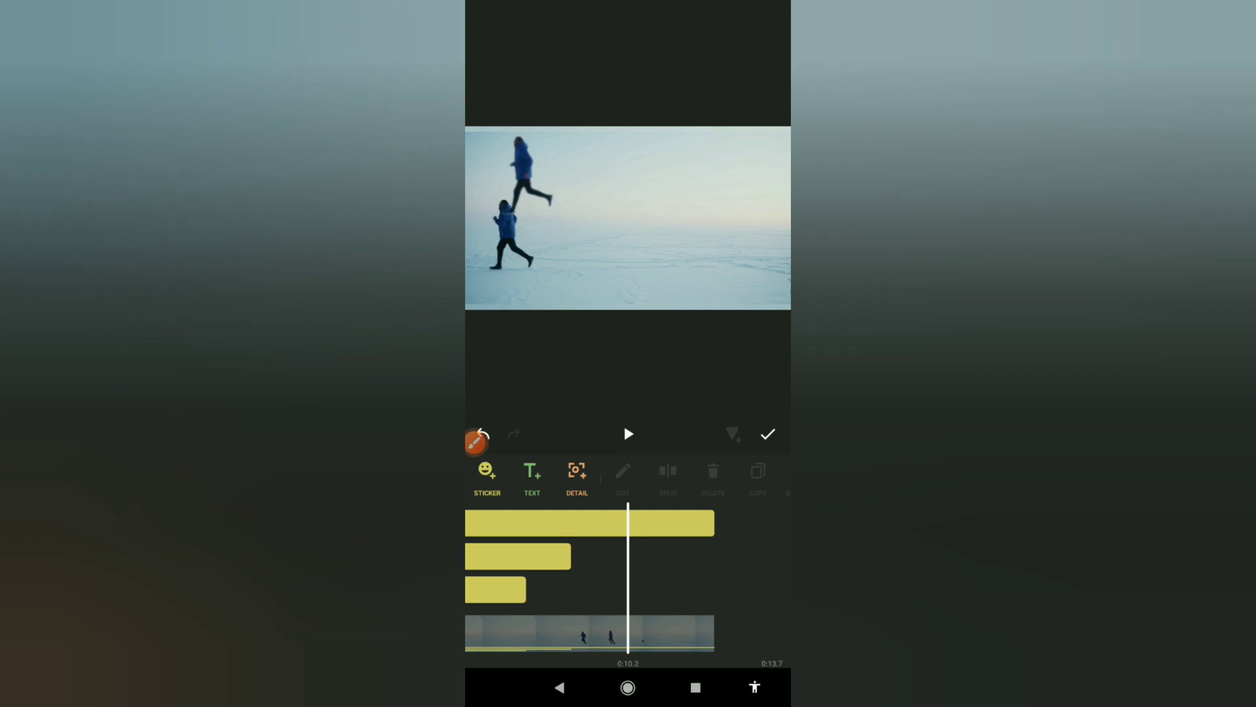
left_click_drag(589, 559, 652, 560)
Replay briefly and step back to where the runner meets the sticker
left_click(628, 433)
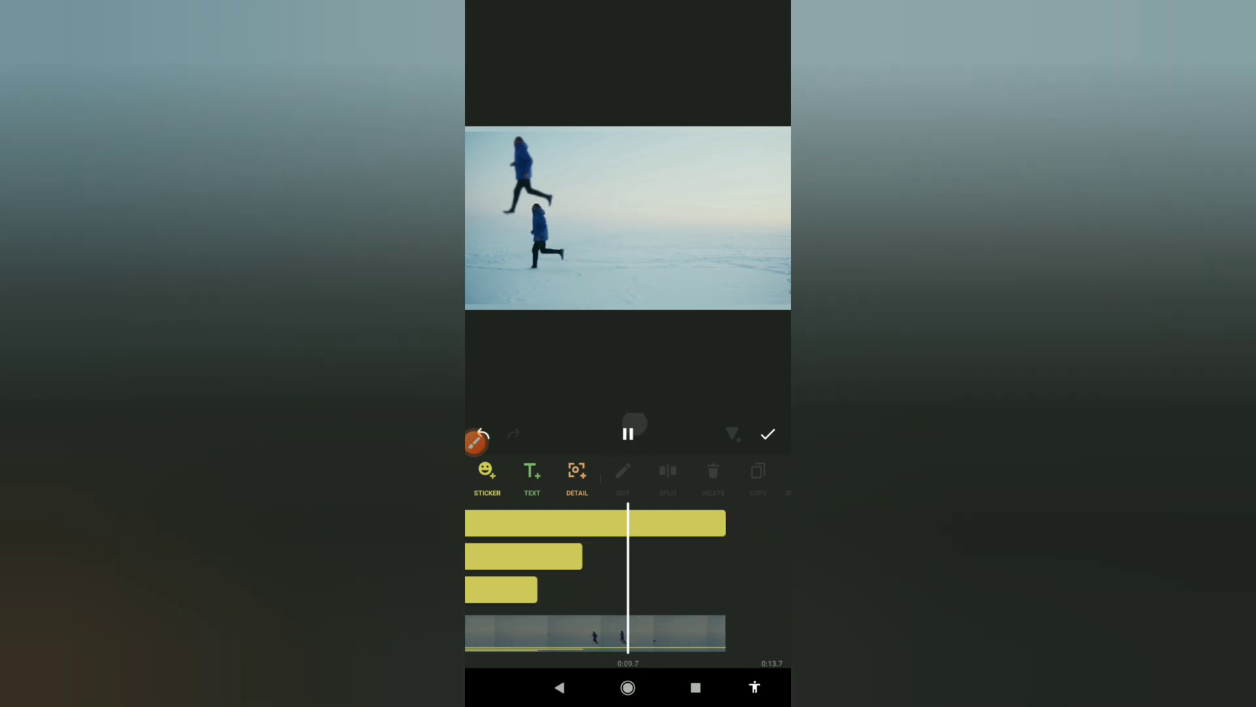
left_click(628, 434)
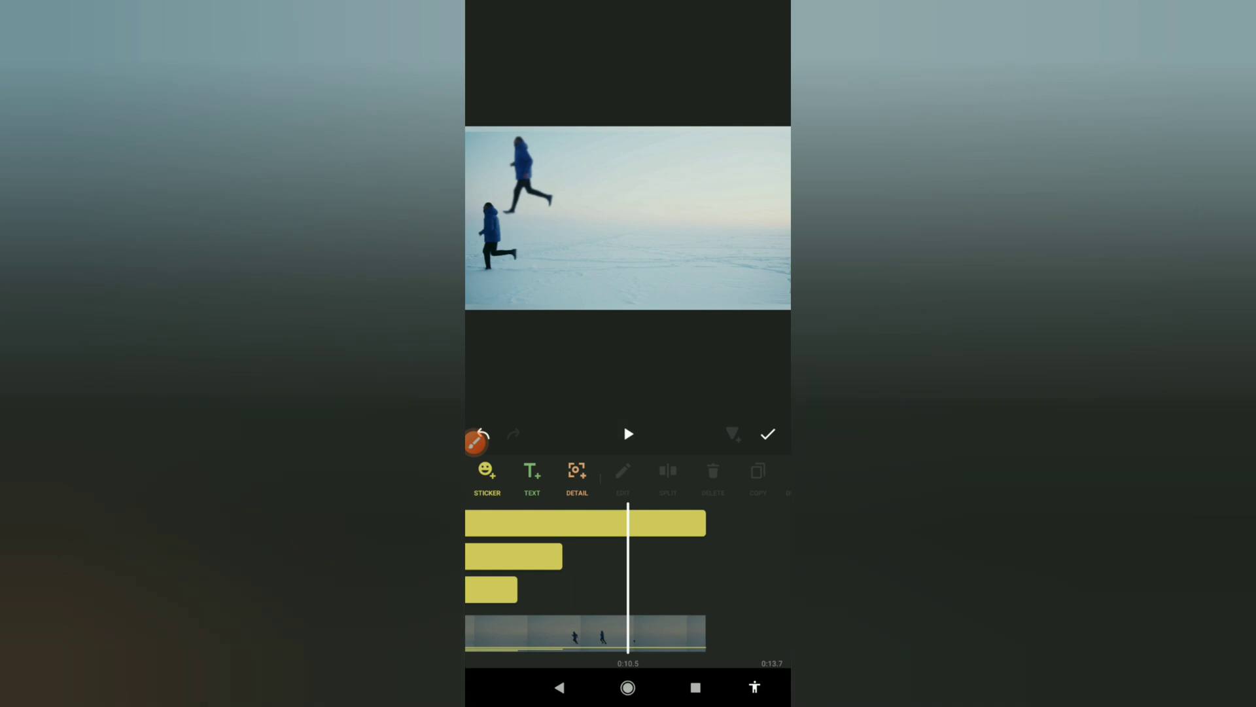
left_click_drag(590, 560, 615, 560)
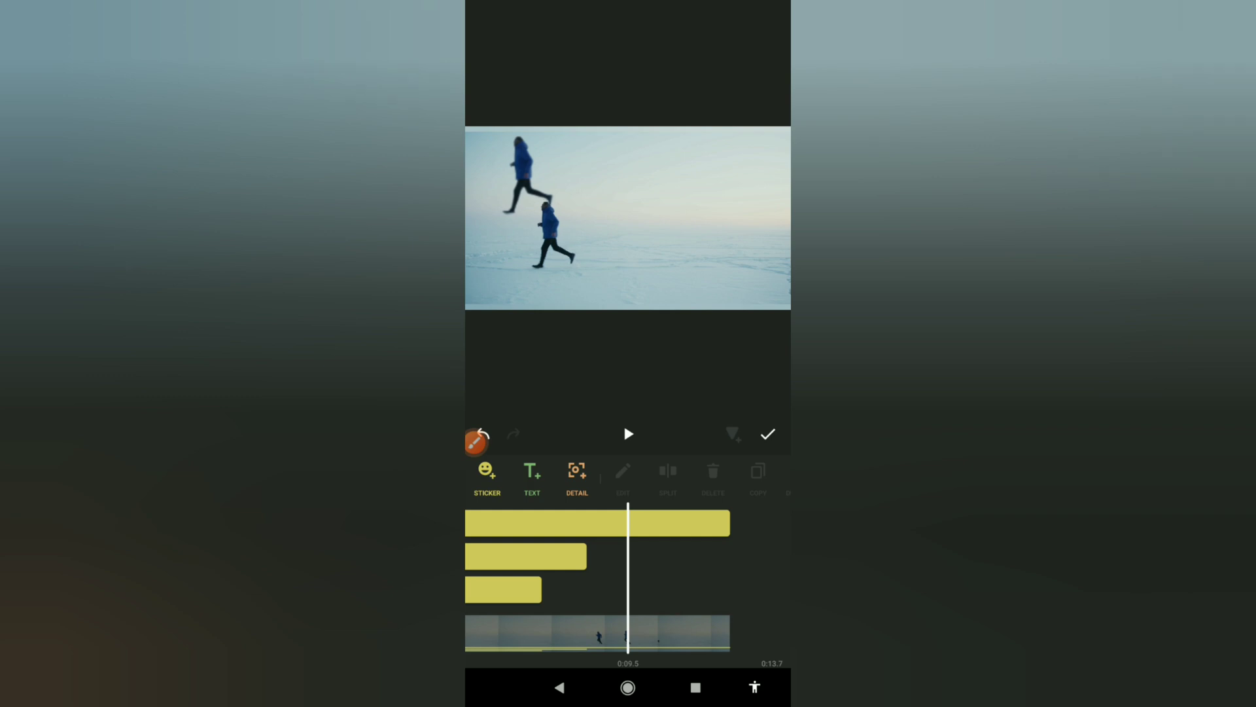
Move the floating runner sticker onto the running man and shrink it slightly to match him
left_click(531, 177)
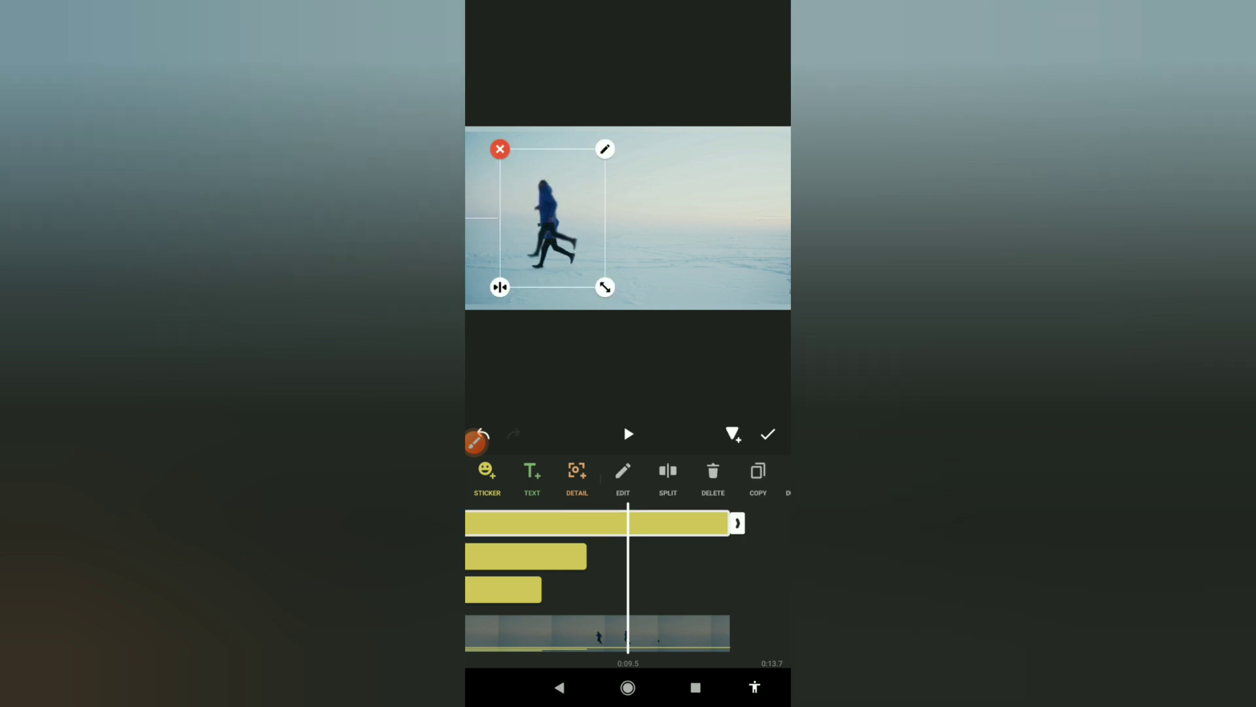
left_click_drag(531, 176, 554, 236)
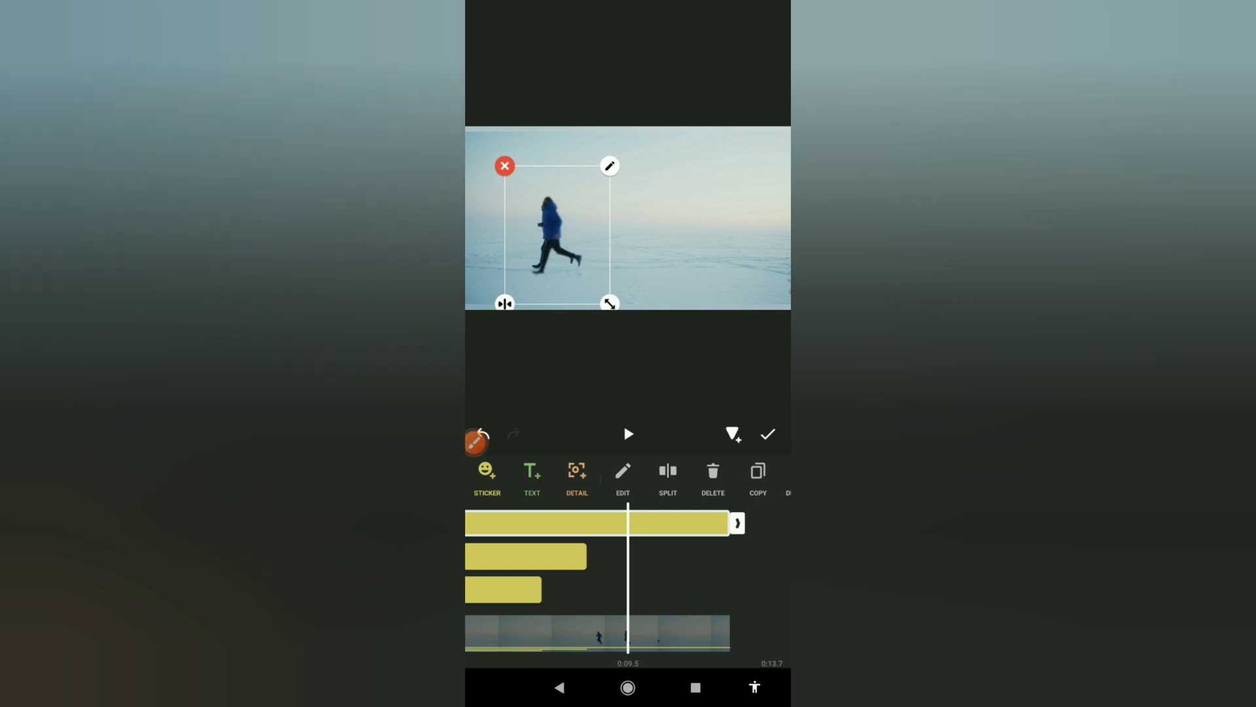
left_click_drag(557, 236, 554, 228)
left_click_drag(606, 301, 603, 296)
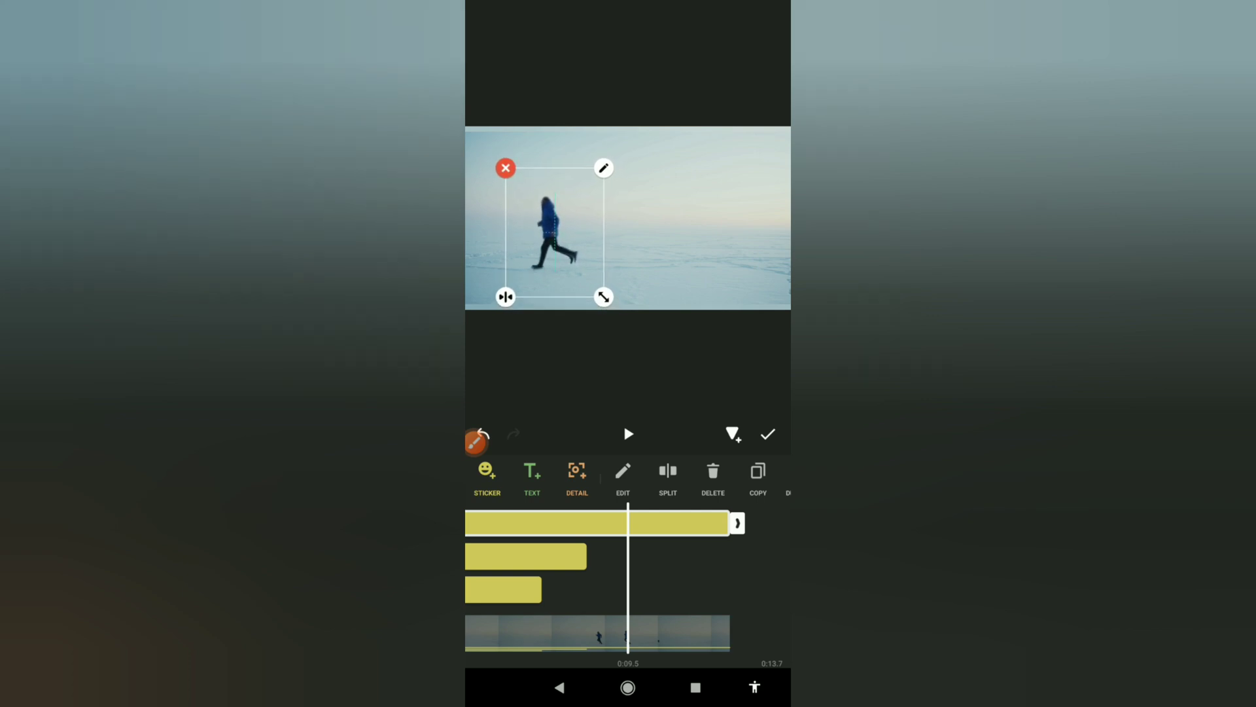
left_click_drag(555, 236, 553, 233)
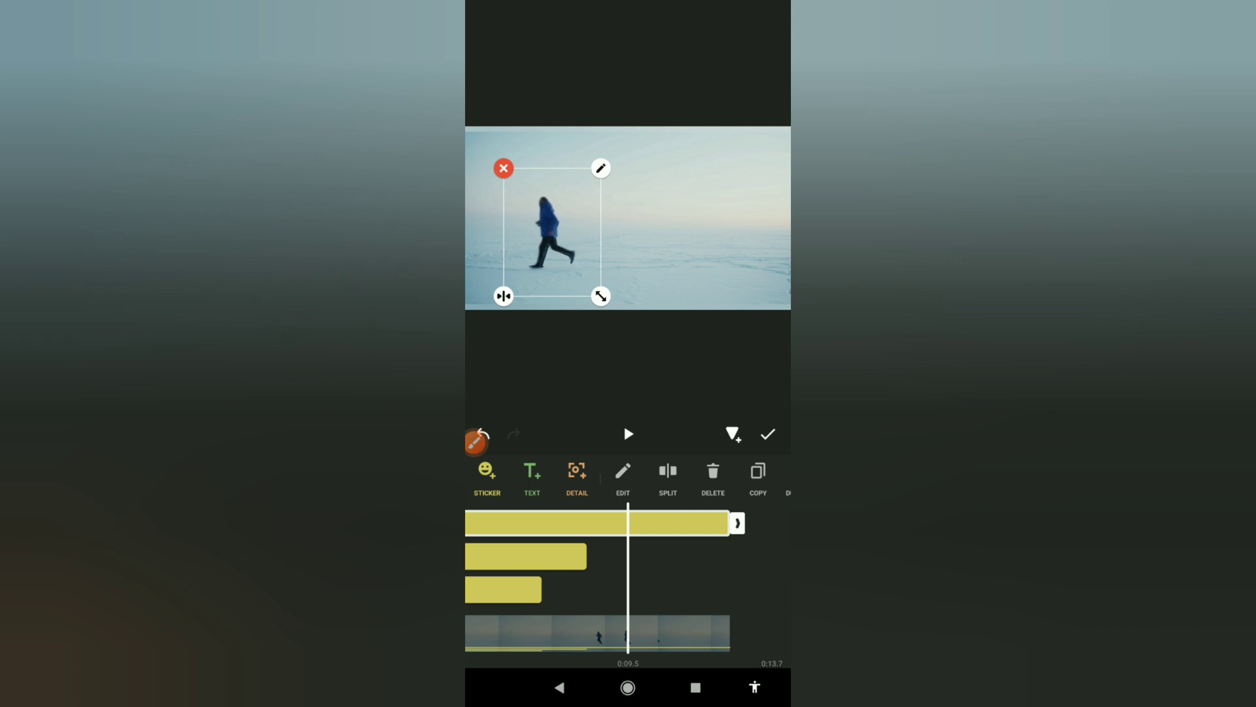
left_click(687, 256)
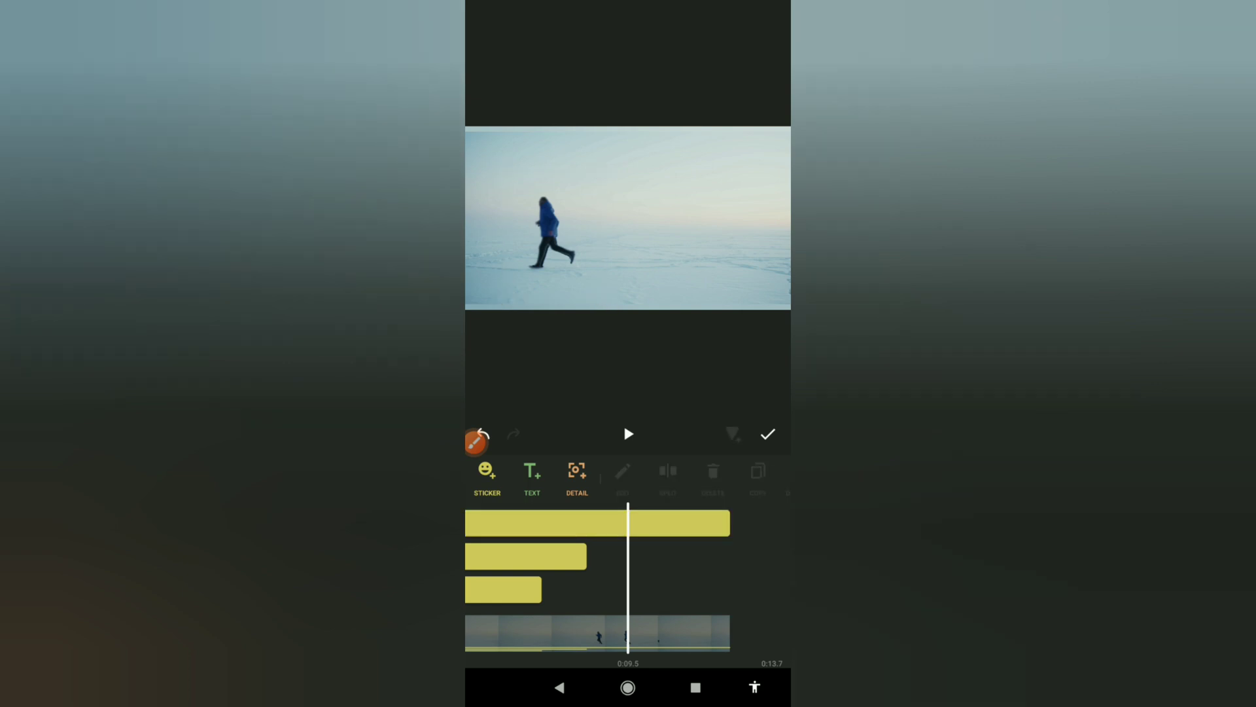
Split the runner sticker at about 0:09.5 and delete the later piece
left_click(550, 236)
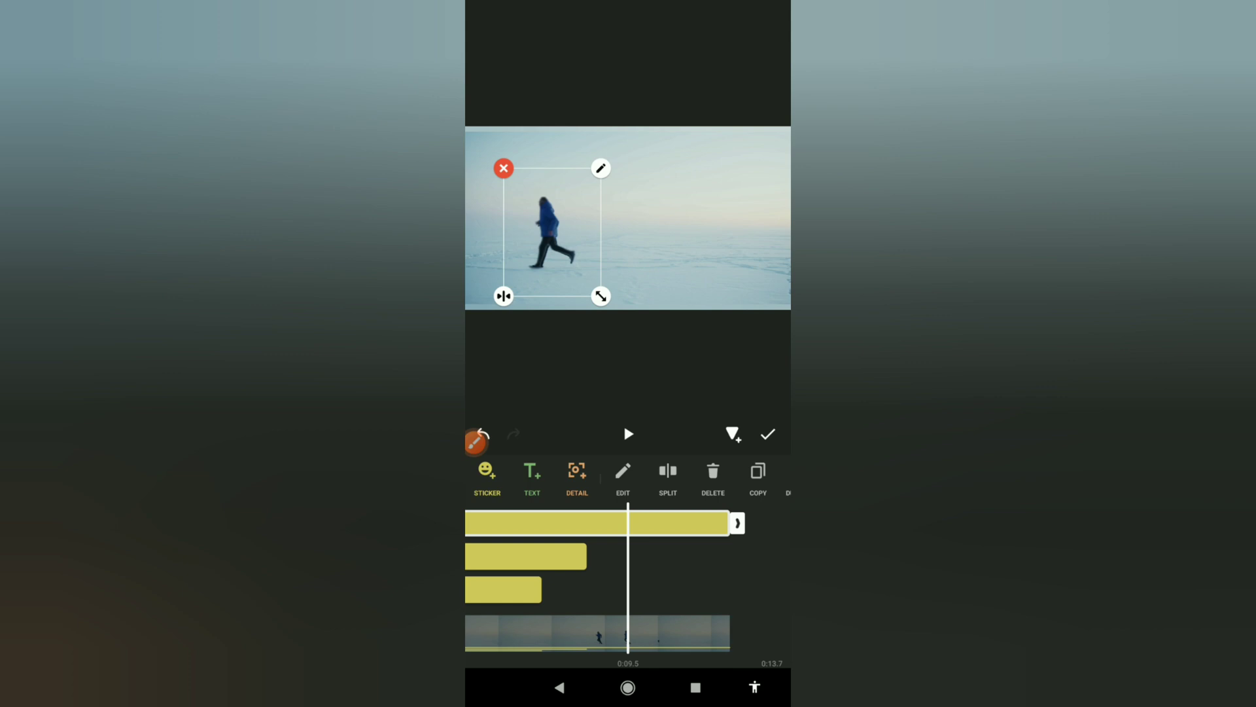
left_click(668, 476)
left_click(478, 441)
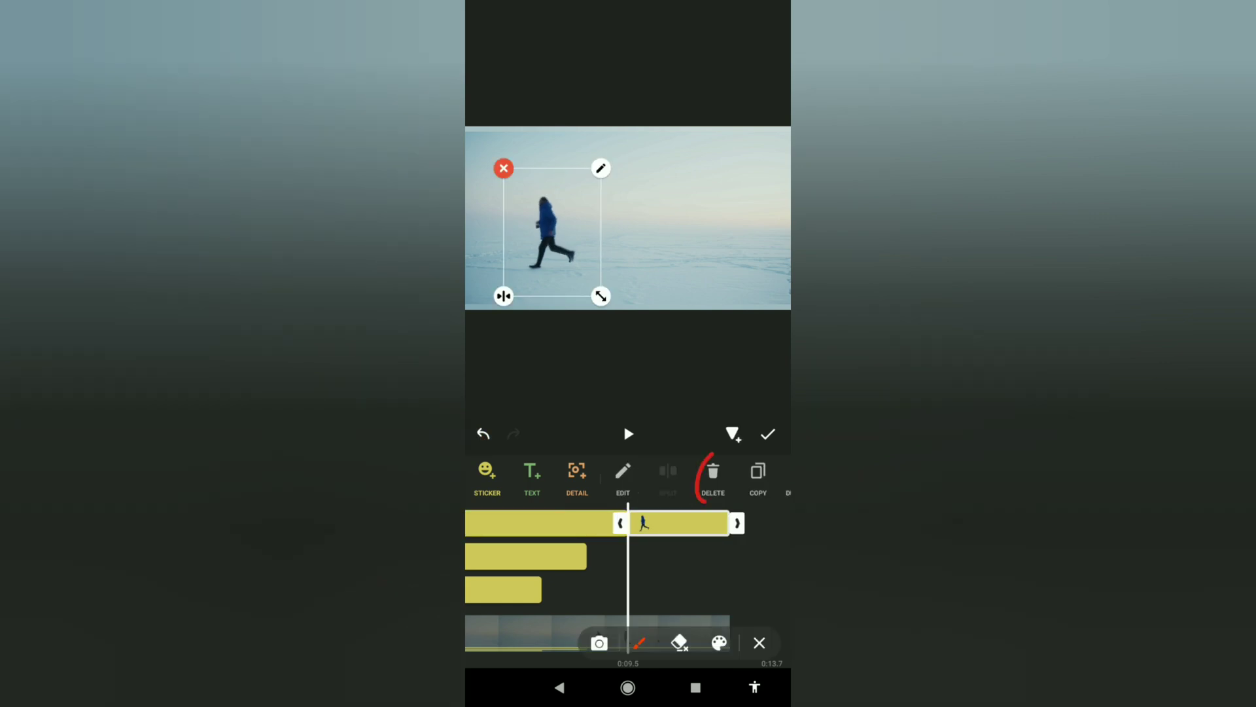
left_click(758, 643)
left_click(714, 476)
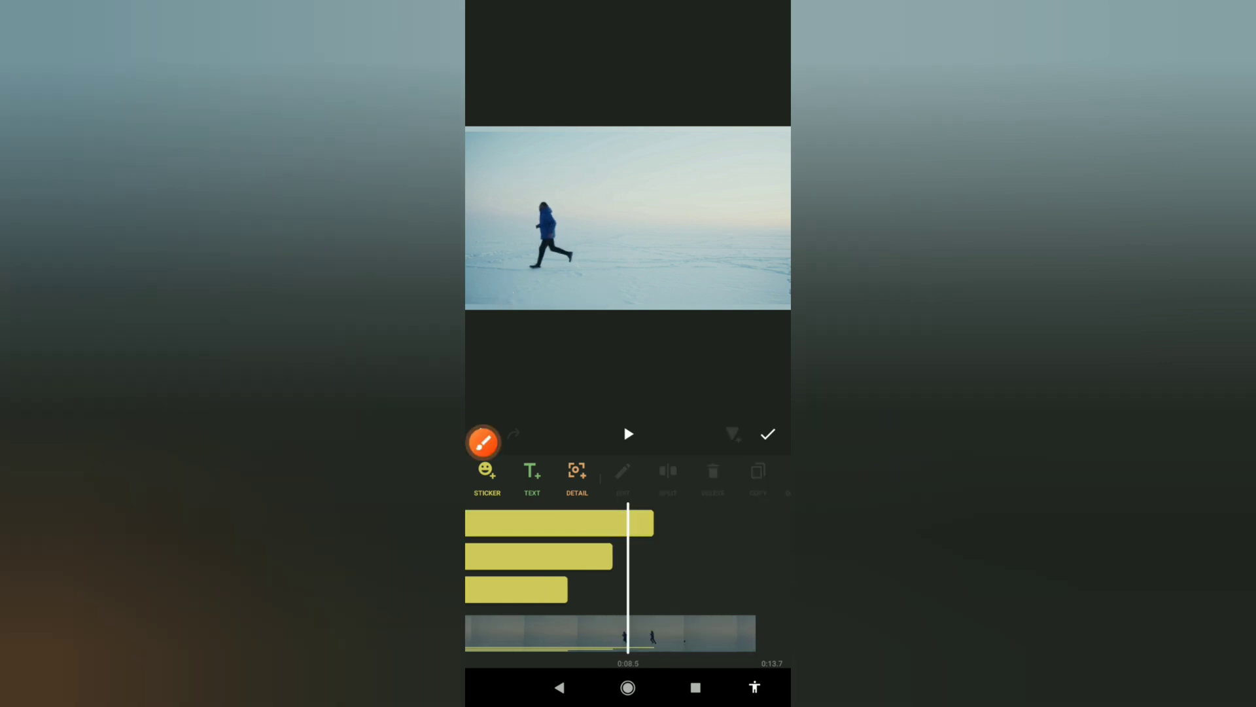
mouse_move(590, 589)
left_mouse_down()
mouse_move(707, 589)
mouse_move(668, 589)
left_mouse_up()
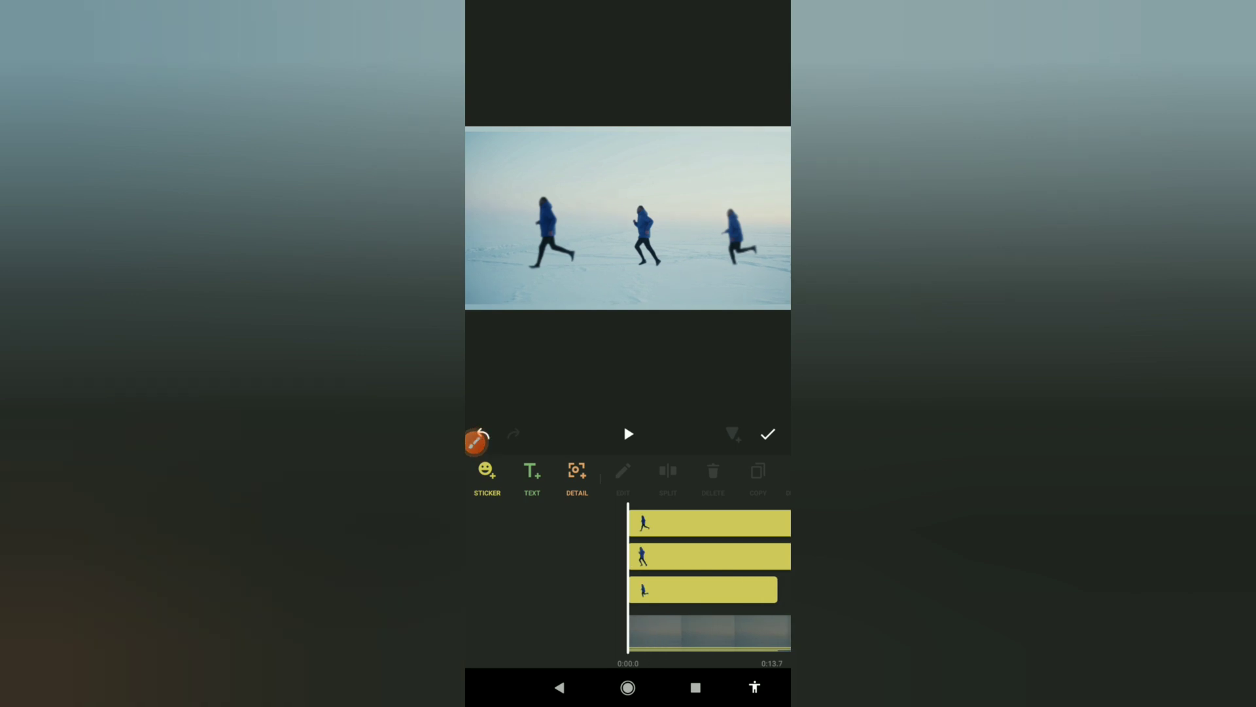
Play the clip, pause to inspect the top runner sticker, then replay to check the vanishing effect
left_click(629, 434)
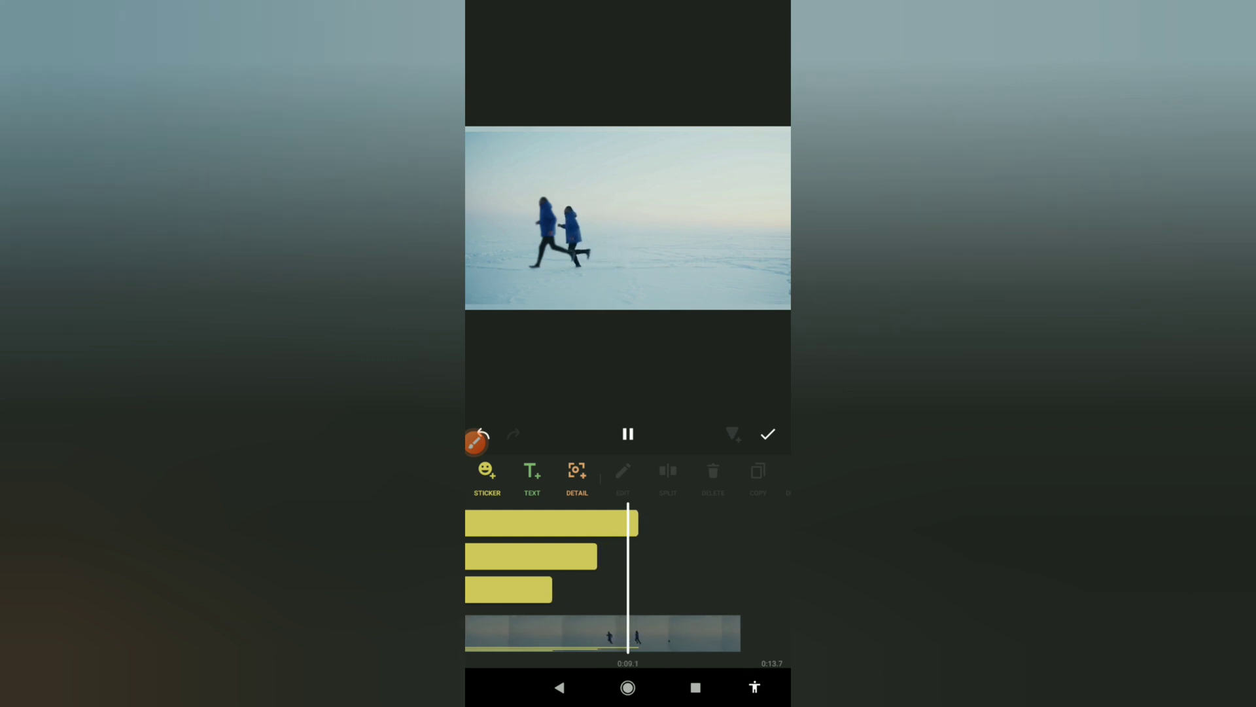
left_click(628, 435)
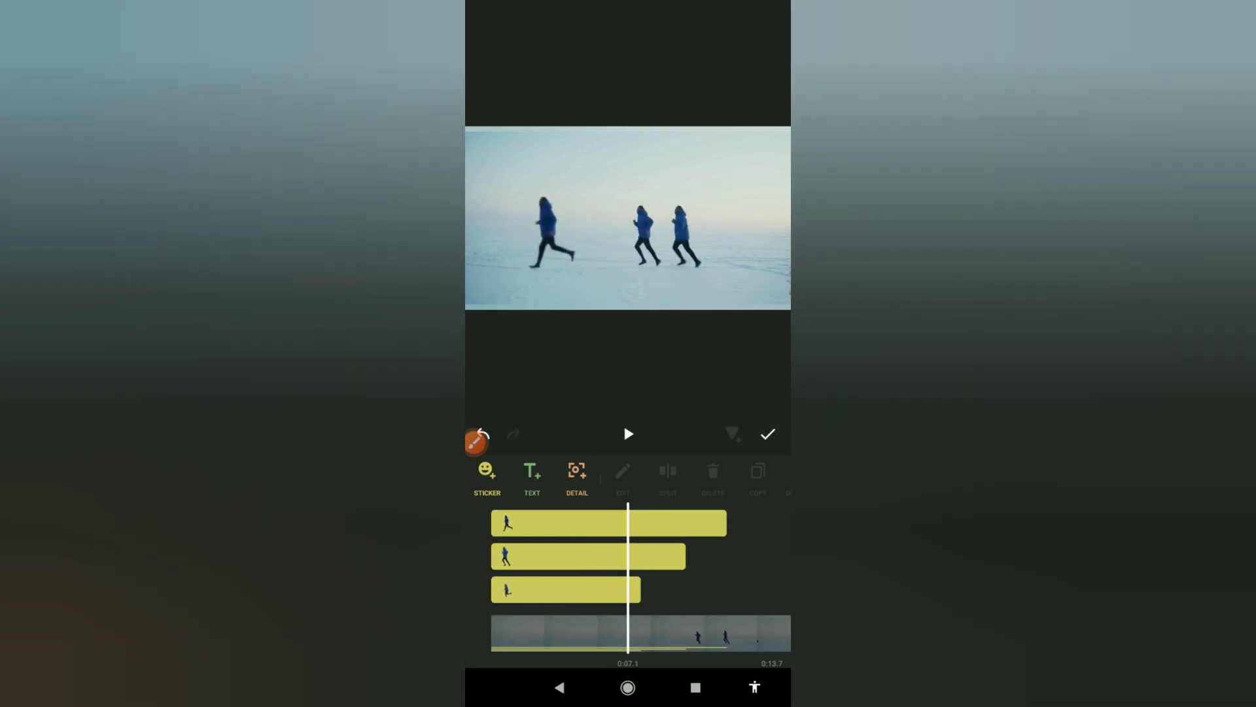
left_click(609, 522)
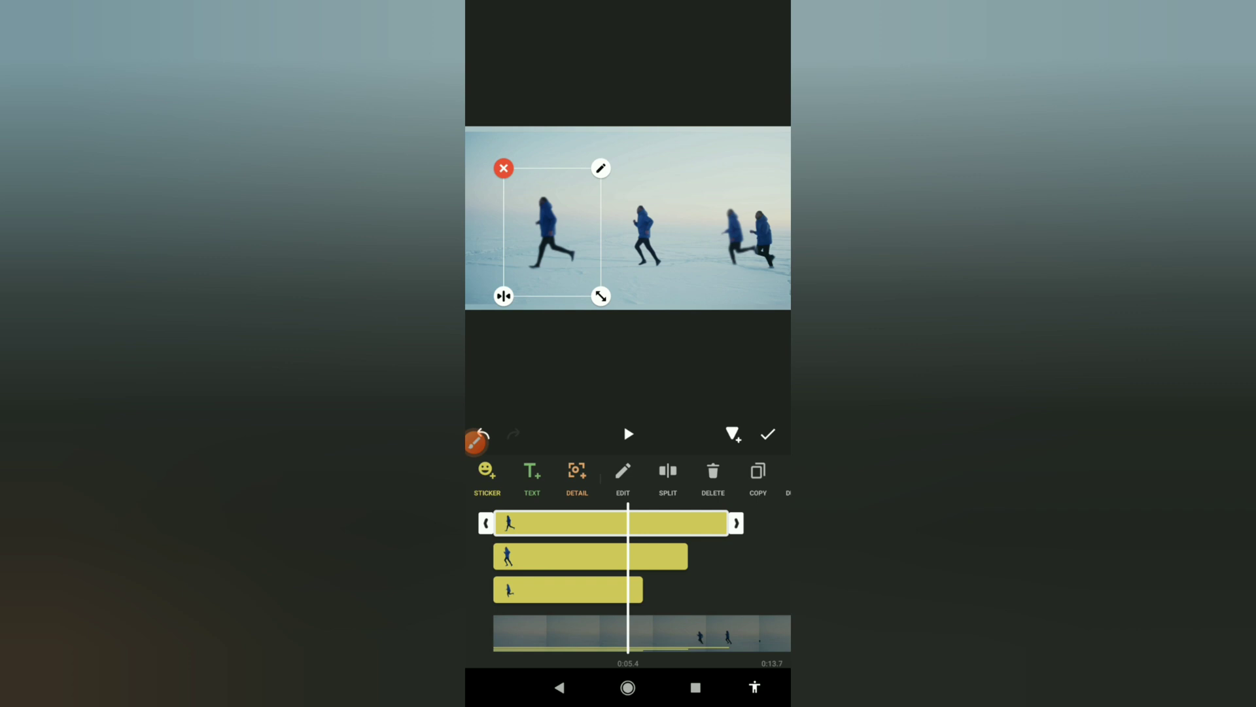
left_click(628, 354)
left_click(609, 523)
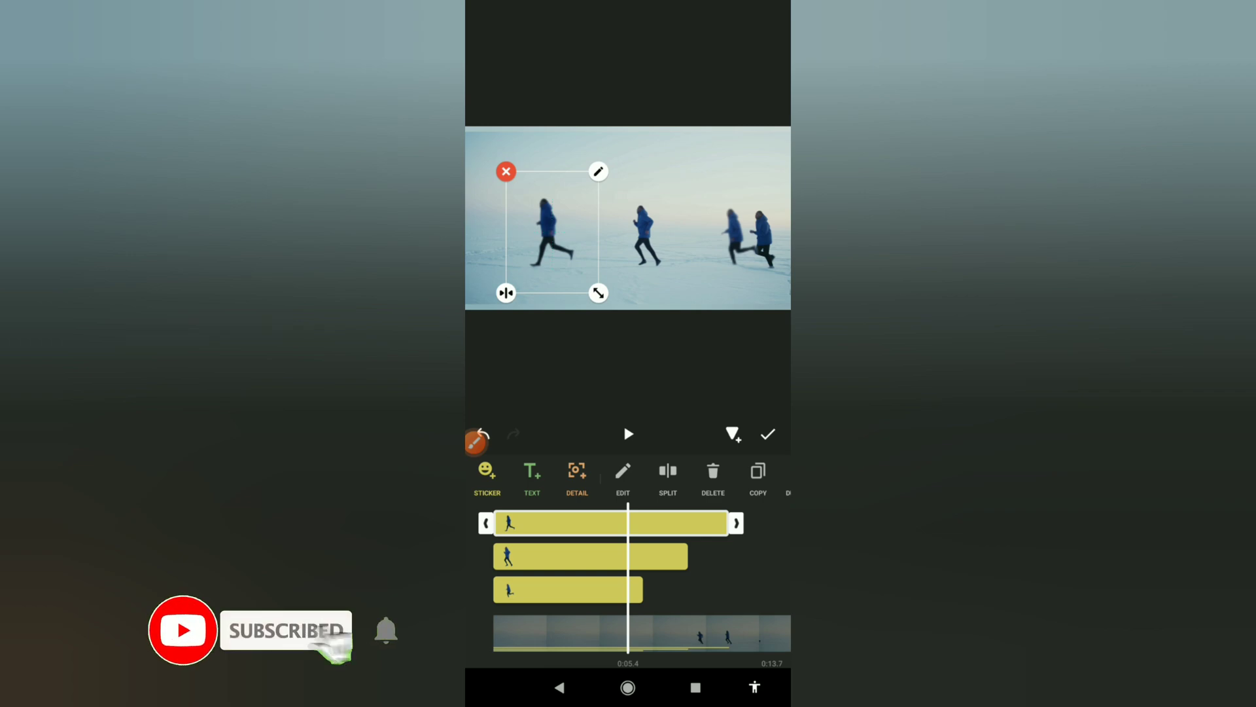
left_click(628, 434)
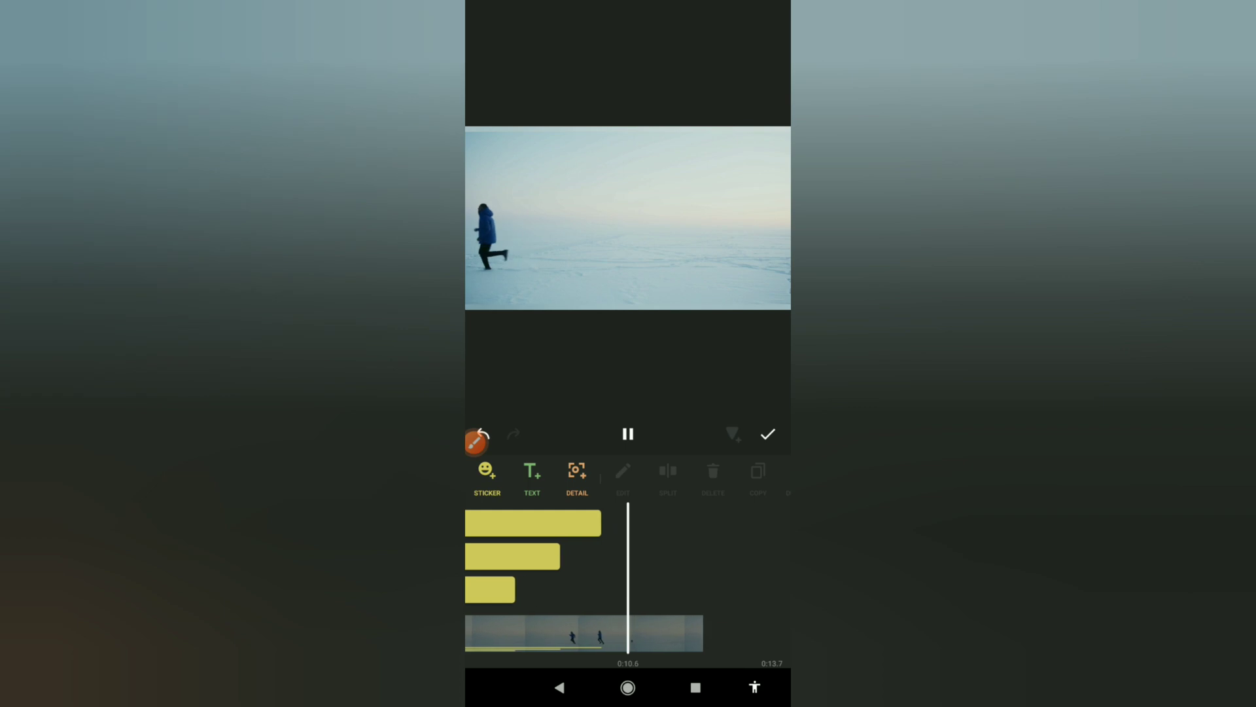
left_click(767, 434)
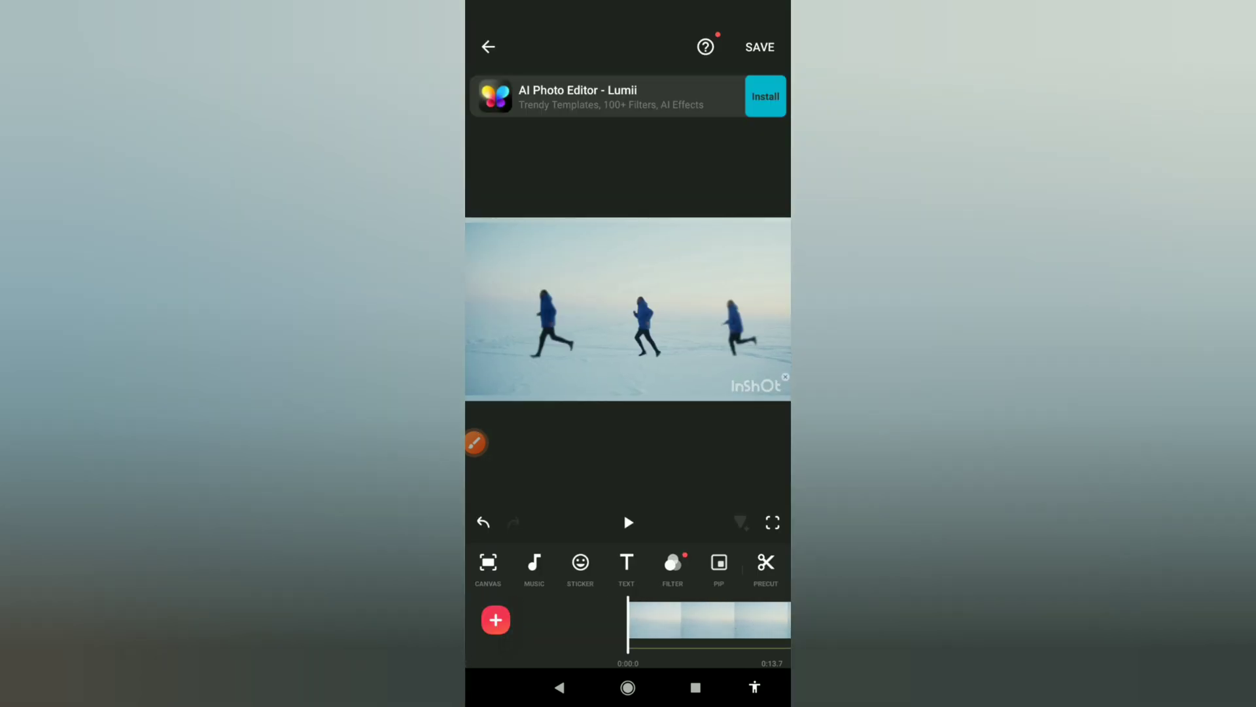
left_click(580, 563)
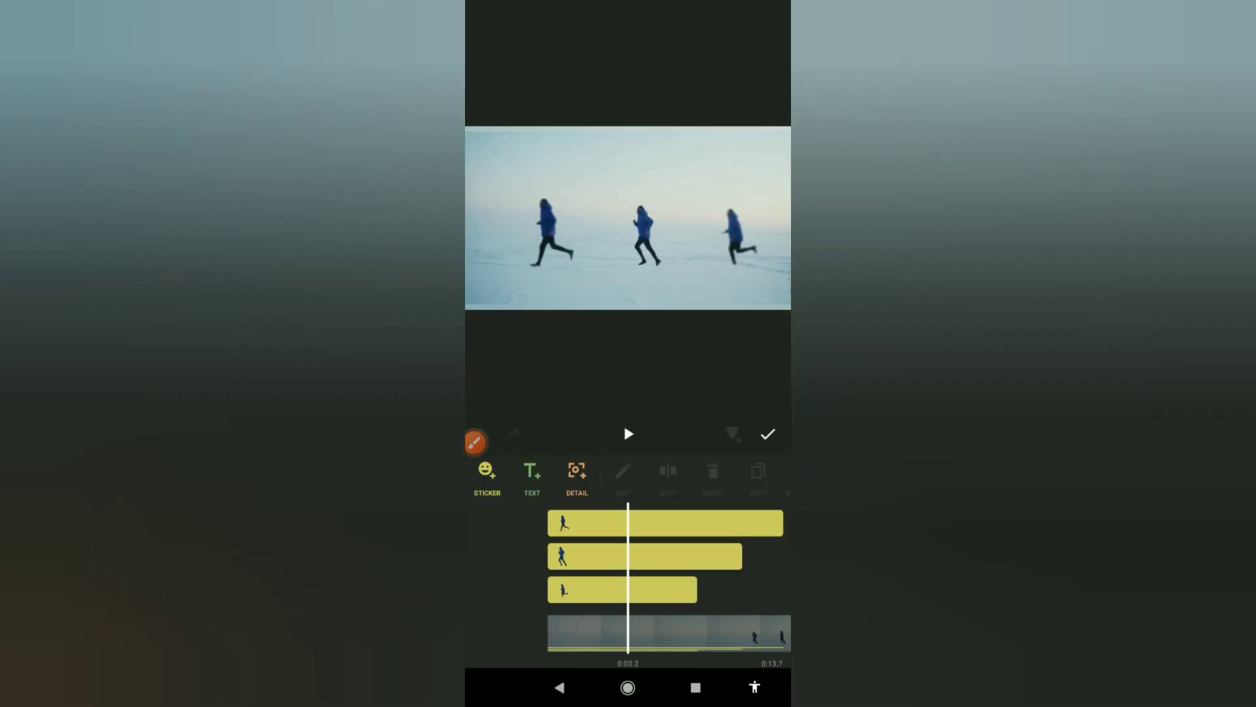
mouse_move(747, 579)
left_mouse_down()
mouse_move(521, 579)
mouse_move(776, 580)
left_mouse_up()
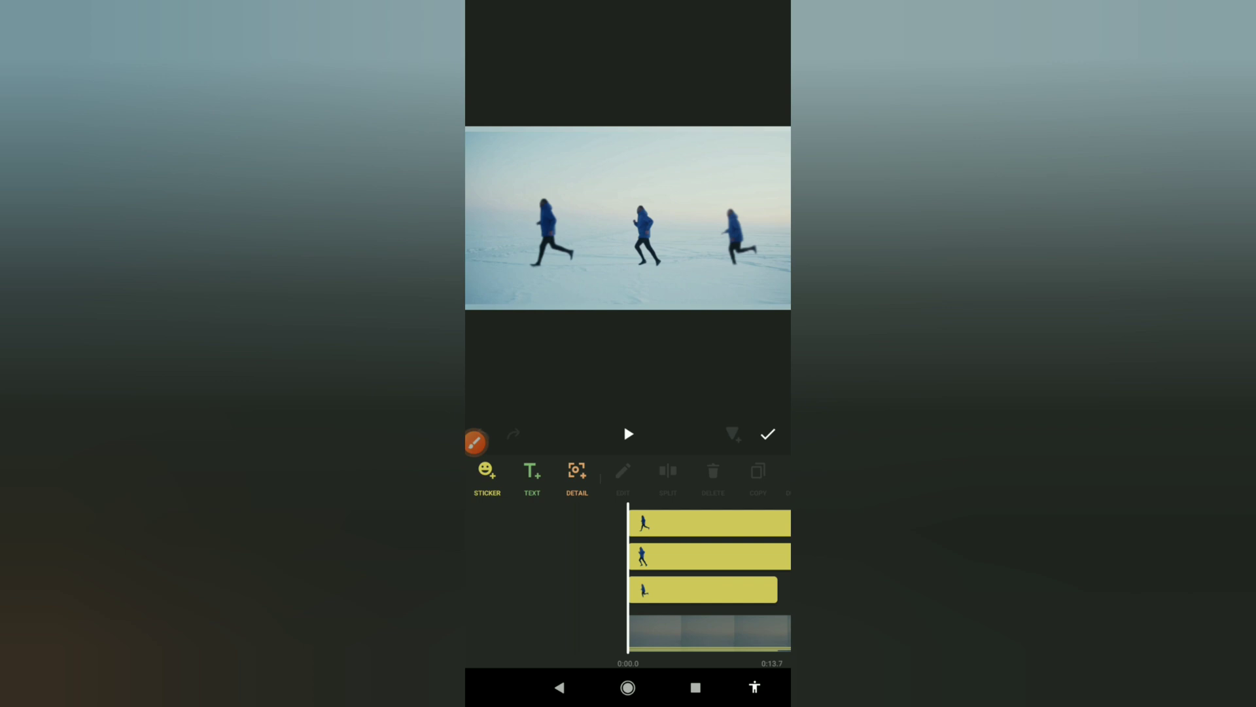
left_click(474, 443)
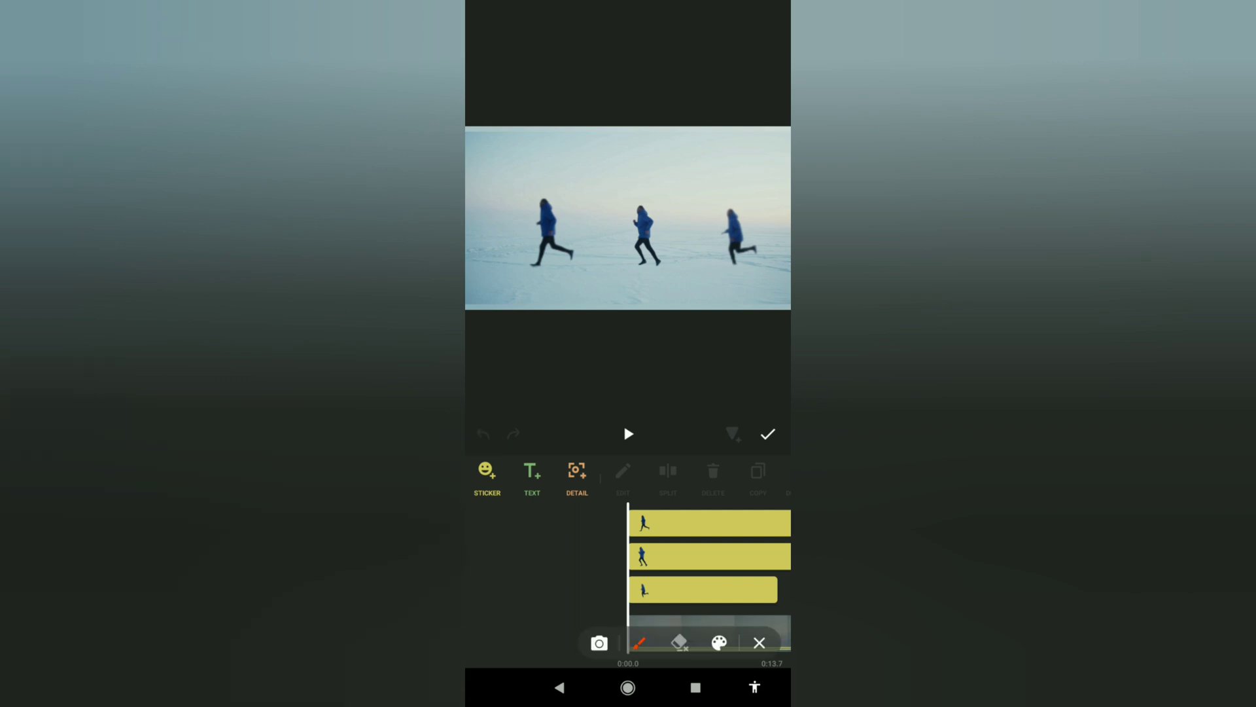
left_click(758, 643)
left_click(767, 435)
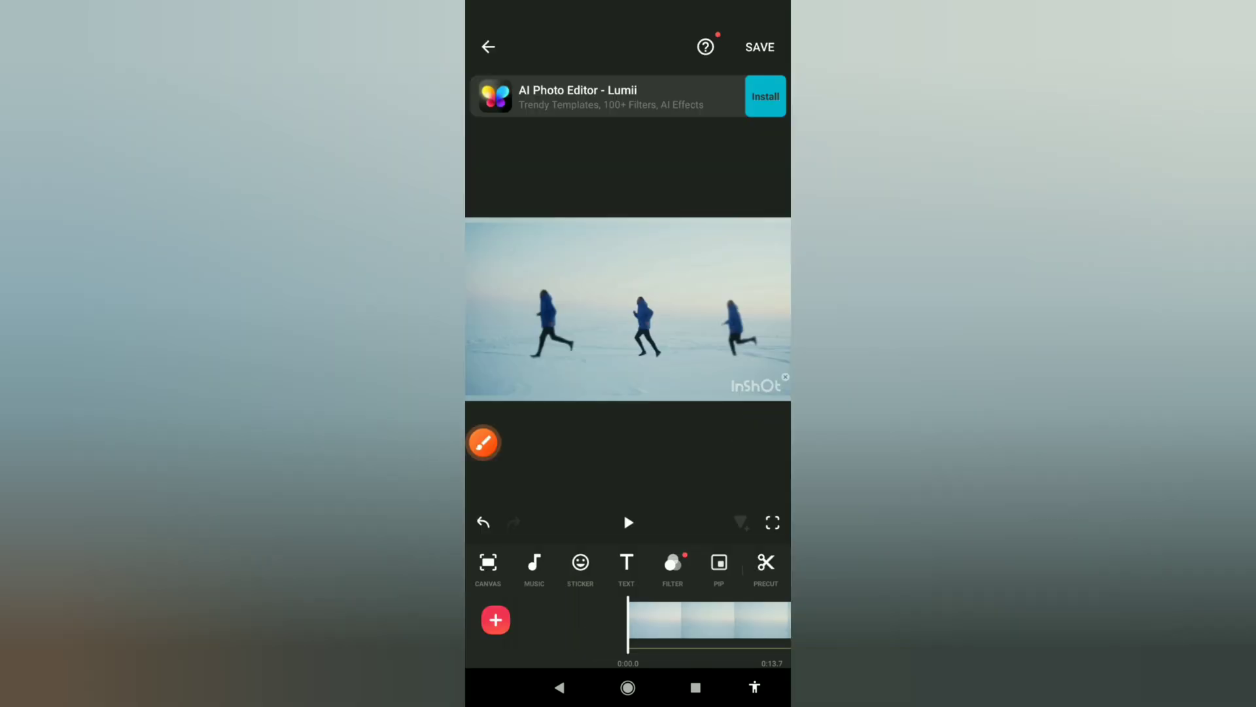
left_click(628, 522)
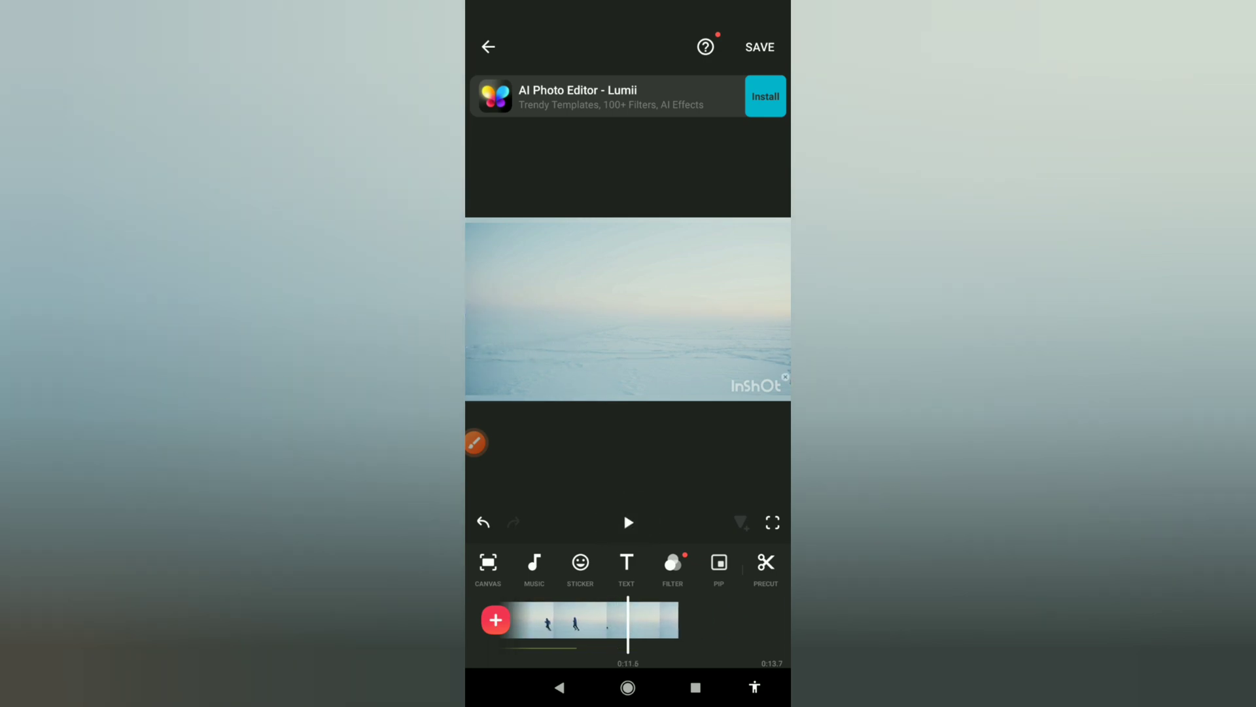
left_click(475, 443)
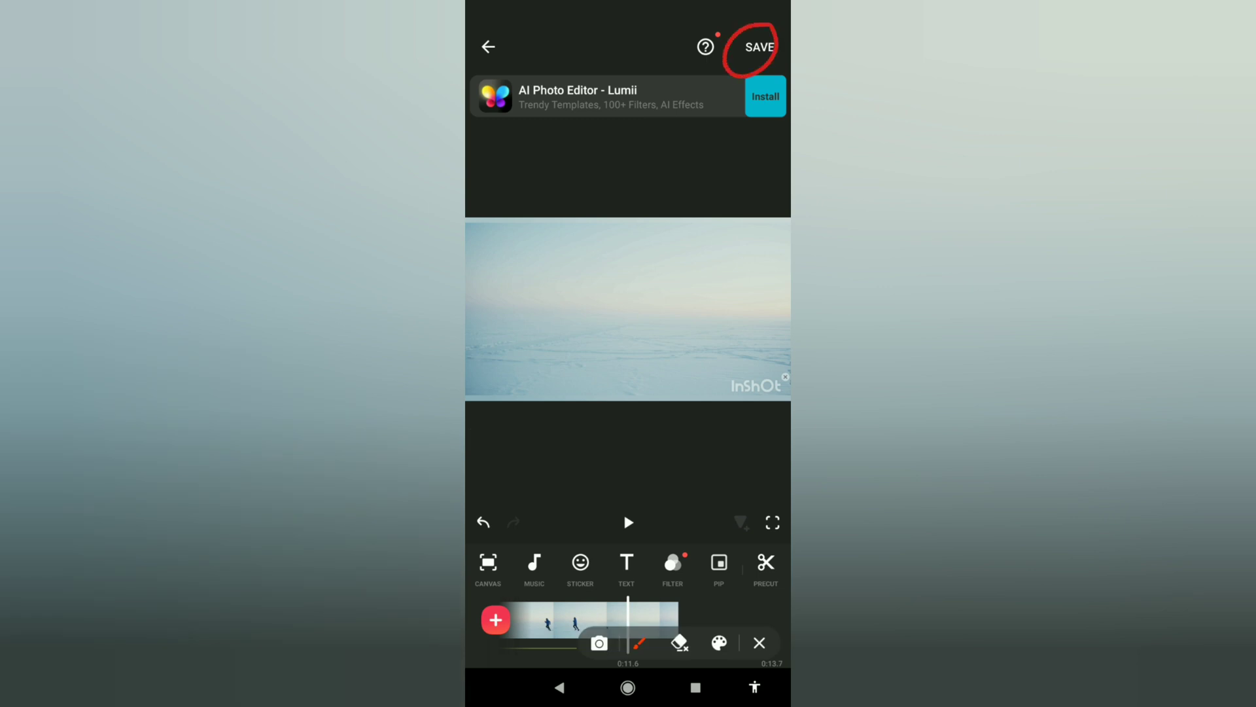
left_click(759, 642)
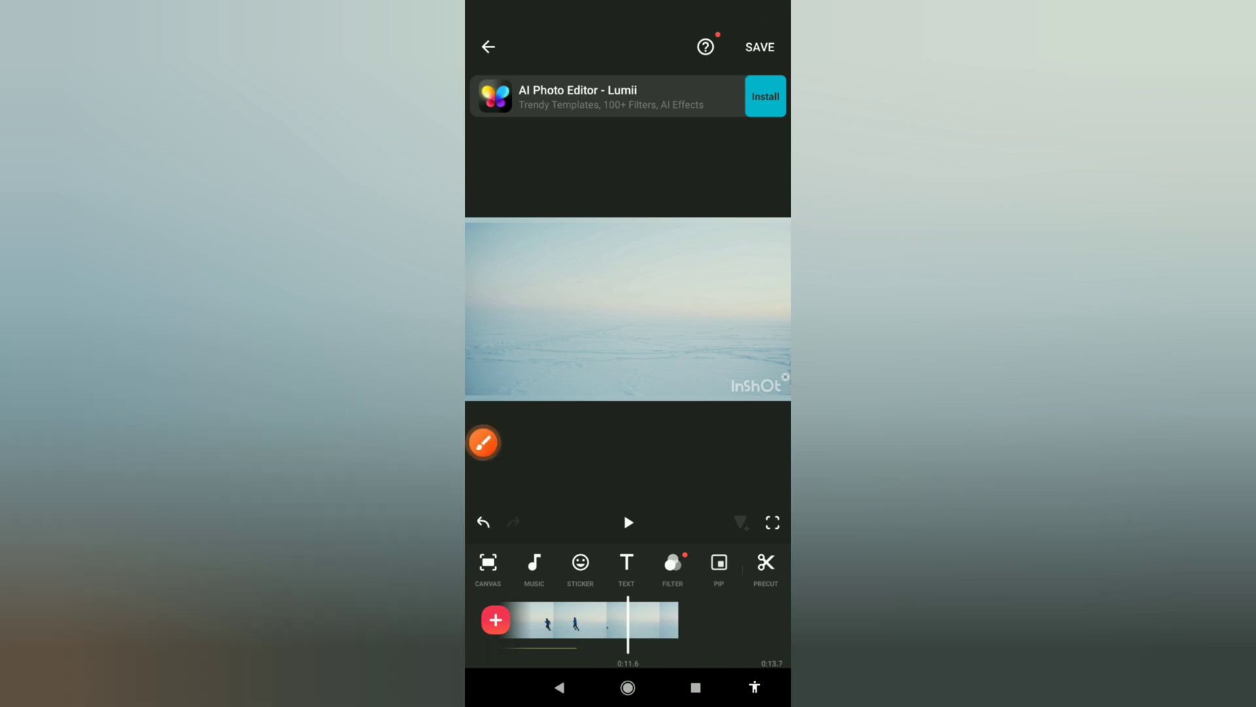